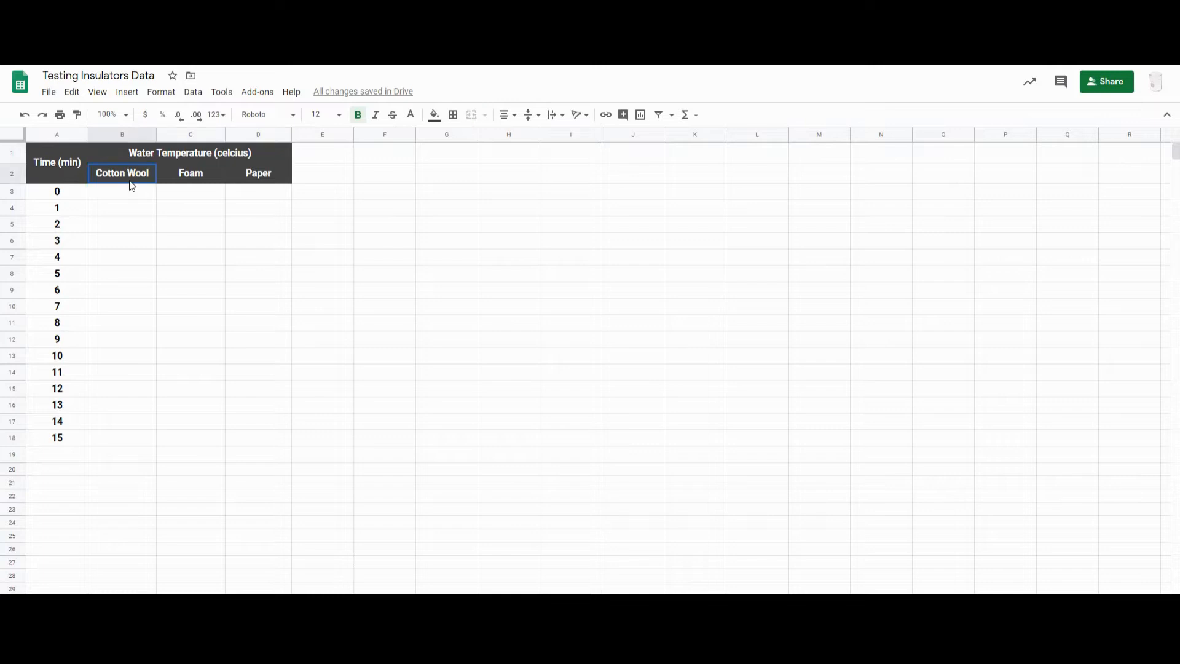
pyautogui.moveTo(209, 174); pyautogui.dragTo(207, 437)
pyautogui.moveTo(260, 174); pyautogui.dragTo(269, 444)
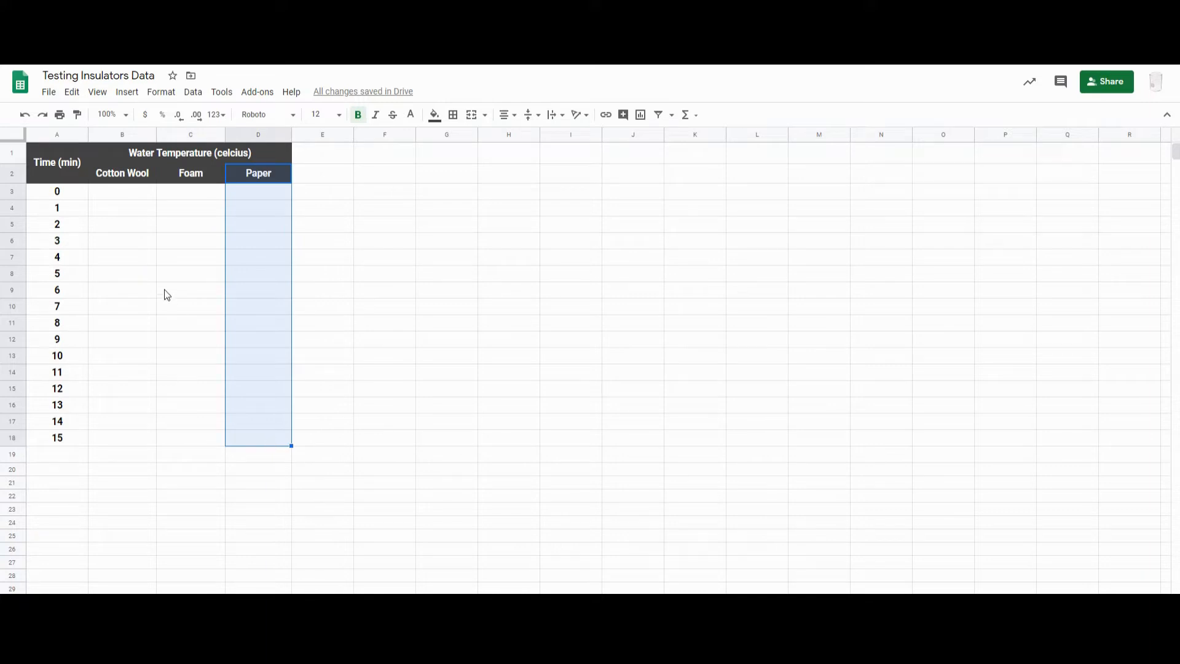
# Enter the Cotton Wool temperatures 97, 80, 66 and 54 for minutes 0 to 3.
pyautogui.click(127, 192)
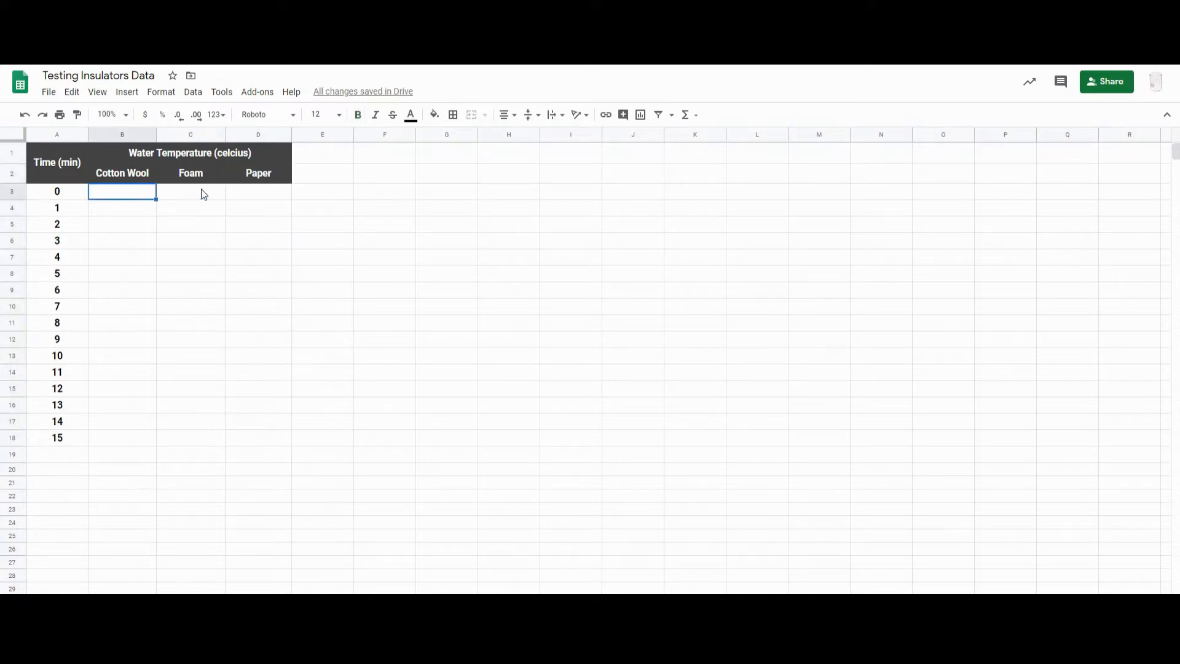
pyautogui.write('97')
pyautogui.press('Return')
pyautogui.write('80')
pyautogui.press('Return')
pyautogui.write('66')
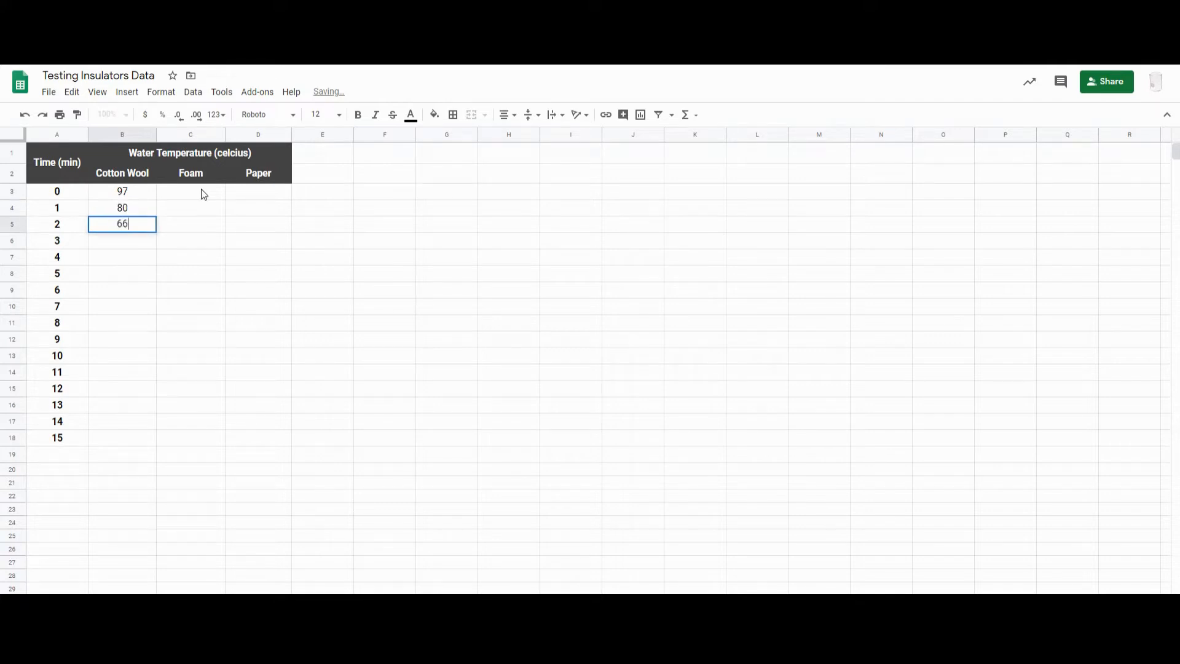
pyautogui.press('Return')
pyautogui.write('54')
pyautogui.press('Return')
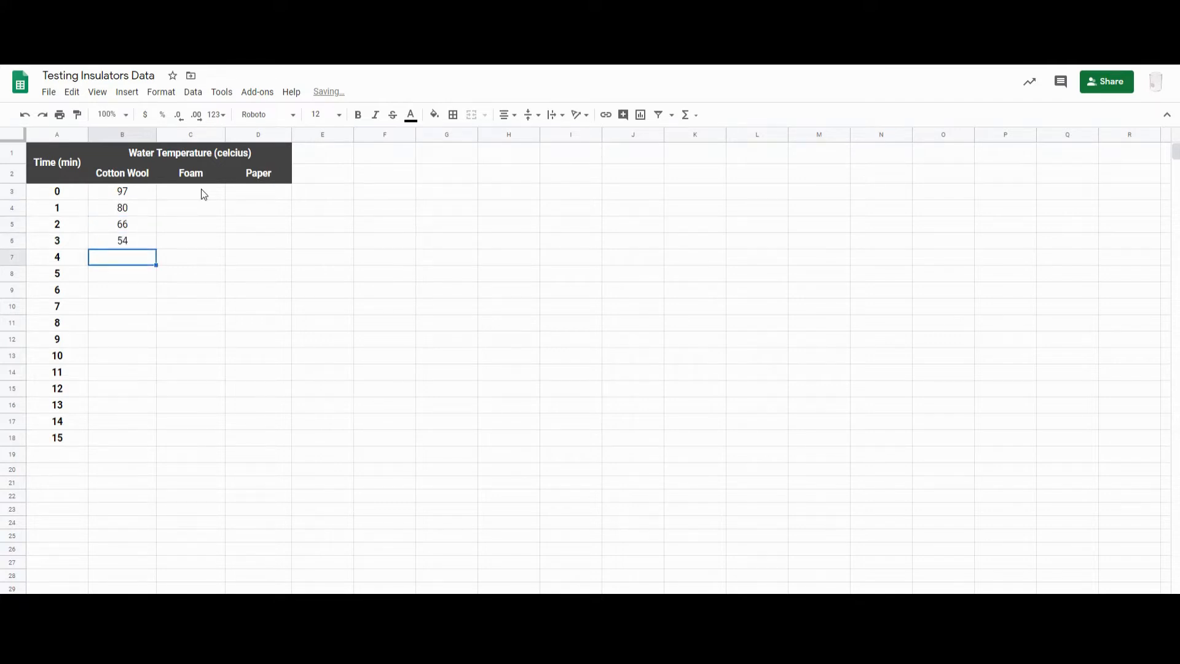
# Enter the Cotton Wool temperatures 48, 44, 41, 40 and 39 for minutes 4 to 8.
pyautogui.write('48')
pyautogui.press('Return')
pyautogui.write('44')
pyautogui.press('Return')
pyautogui.write('41')
pyautogui.press('Return')
pyautogui.write('40')
pyautogui.press('Return')
pyautogui.write('39')
pyautogui.press('Return')
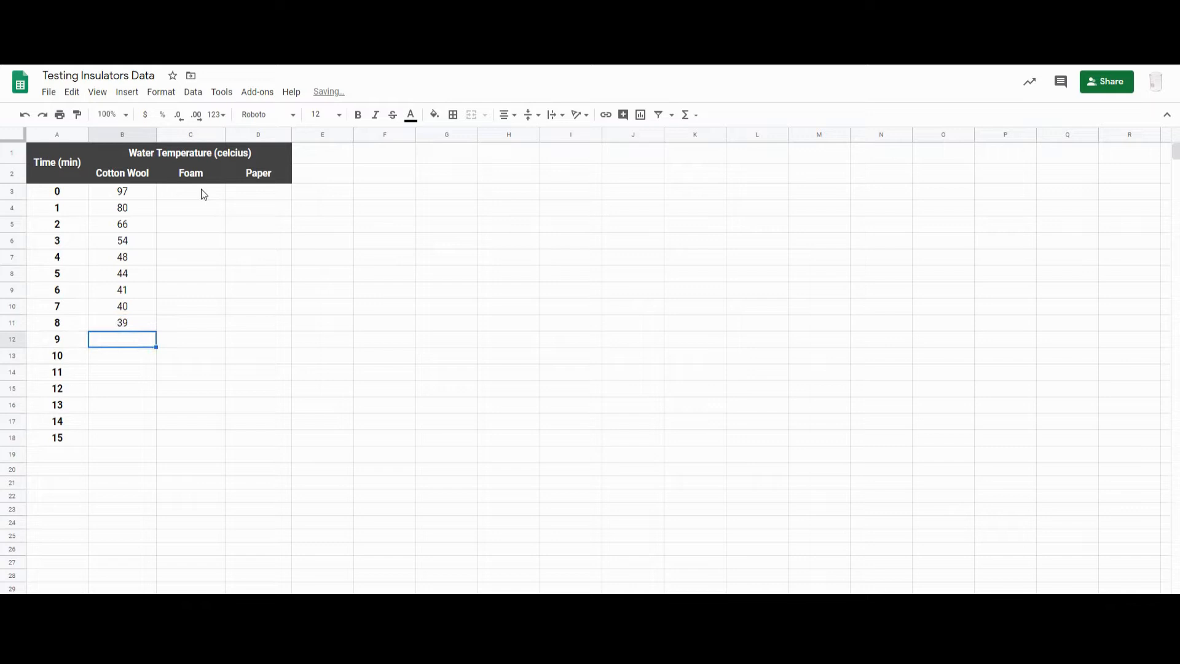
# Enter the Cotton Wool temperatures 38, 37, 36.5, 36.5, 36, 36 and 36 for minutes 9 to 15.
pyautogui.write('38')
pyautogui.press('Return')
pyautogui.write('37')
pyautogui.press('Return')
pyautogui.write('36.5')
pyautogui.press('Return')
pyautogui.write('36.5')
pyautogui.press('Return')
pyautogui.write('36')
pyautogui.press('Return')
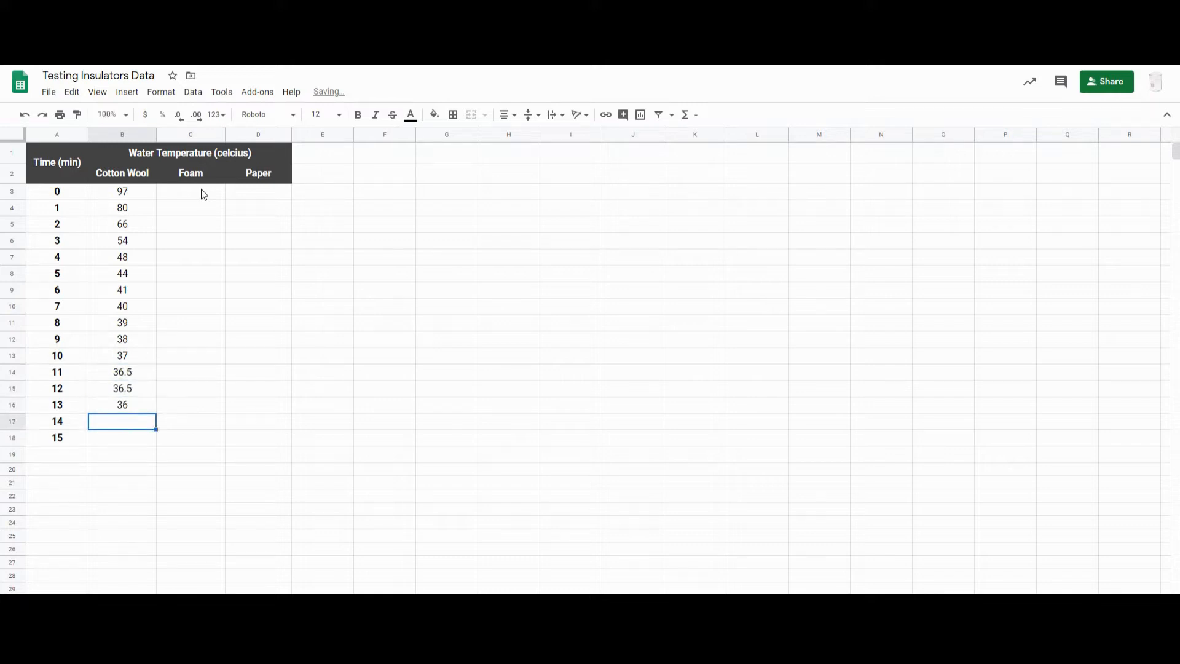
pyautogui.write('36')
pyautogui.press('Return')
pyautogui.write('36')
# Fill the Foam column for minutes 0 to 15 with 96, 82, 72, 65, 60, 57, 54, 52, 50, 48, 48, 47, 46.5, 46.5, 46, 46.
pyautogui.click(182, 197)
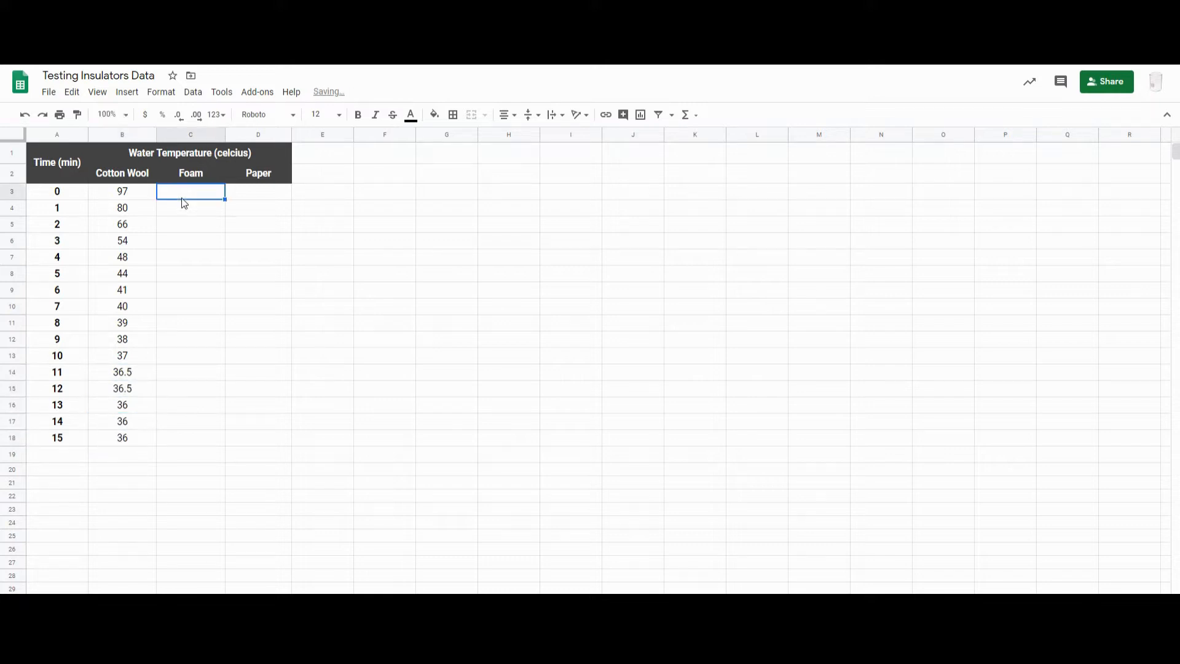
pyautogui.write('96 82 72 65 60 57 54')
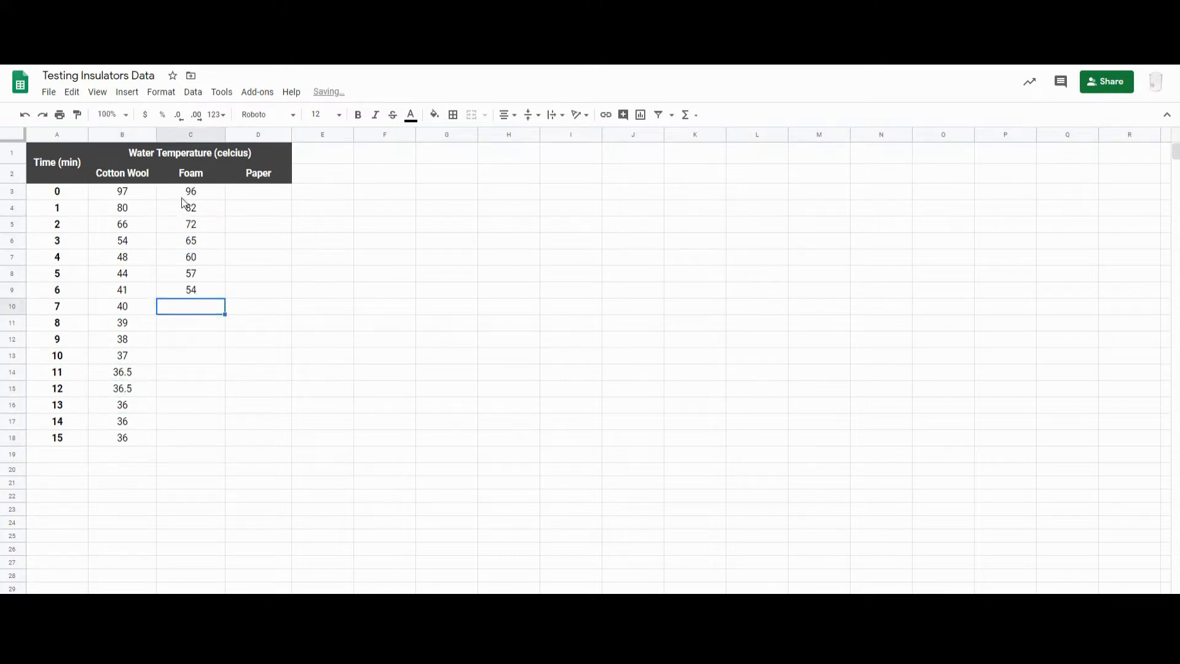
pyautogui.write(' 52 50 48 48 47 46.5 46.5 46 46.5 46.5')
# Fill the Paper column for minutes 0 to 15 with 94, 77, 59, 47, 43, 37, 36, 35, 34, 34, 33, 32.5, 32.5, 32, 32, 32.
pyautogui.click(258, 191)
pyautogui.write('94 77 59 47')
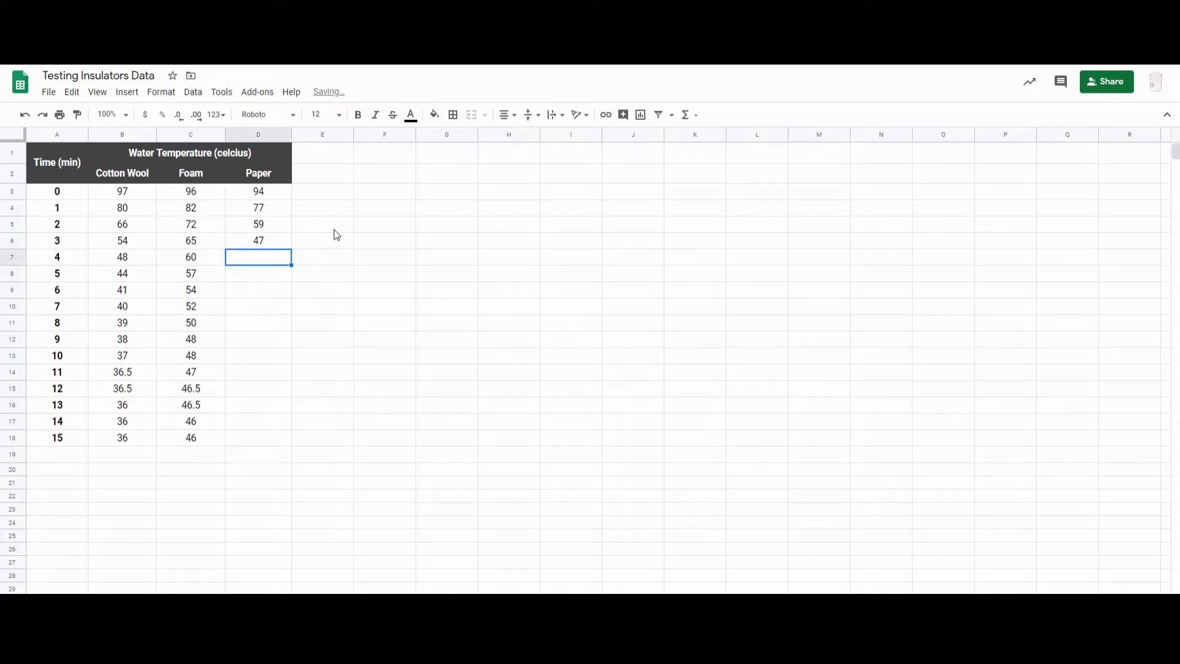
pyautogui.write(' 43 37 36 35 34 34 33 32.5 32.5 32 32 32')
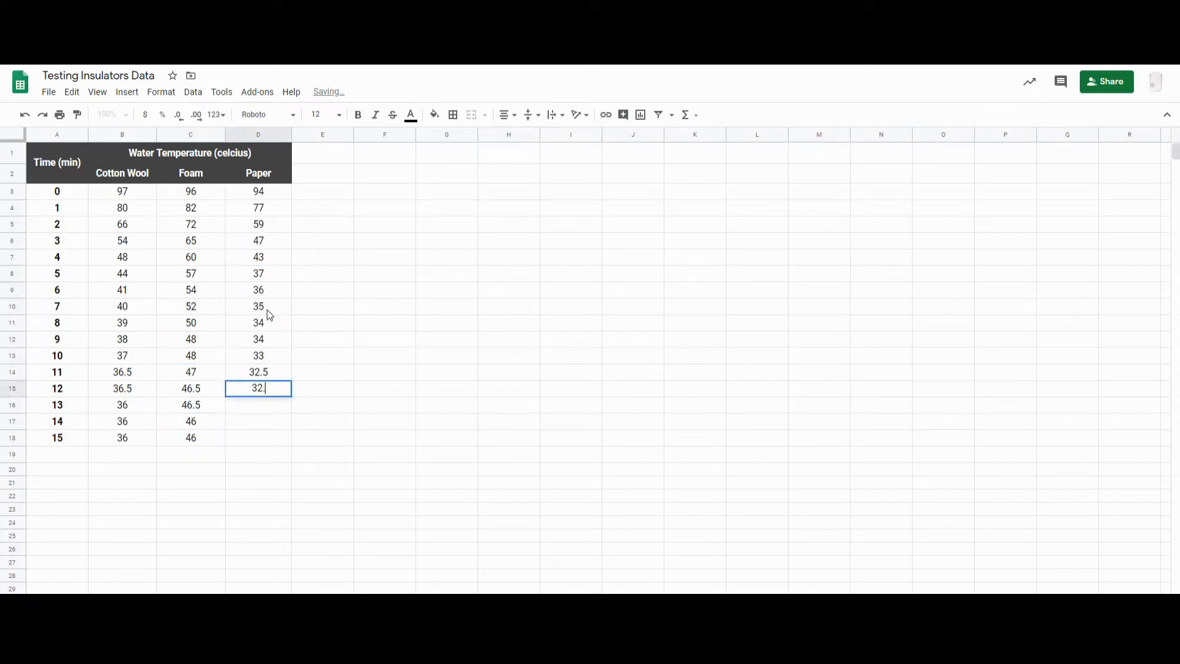
pyautogui.click(319, 297)
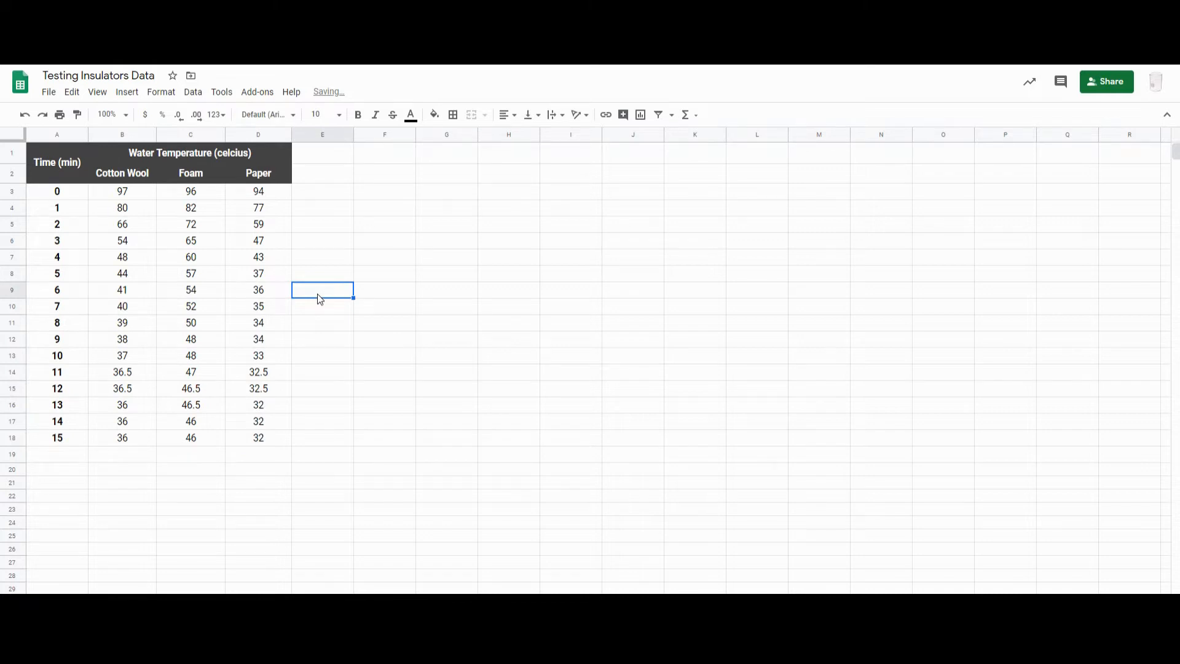
pyautogui.click(445, 356)
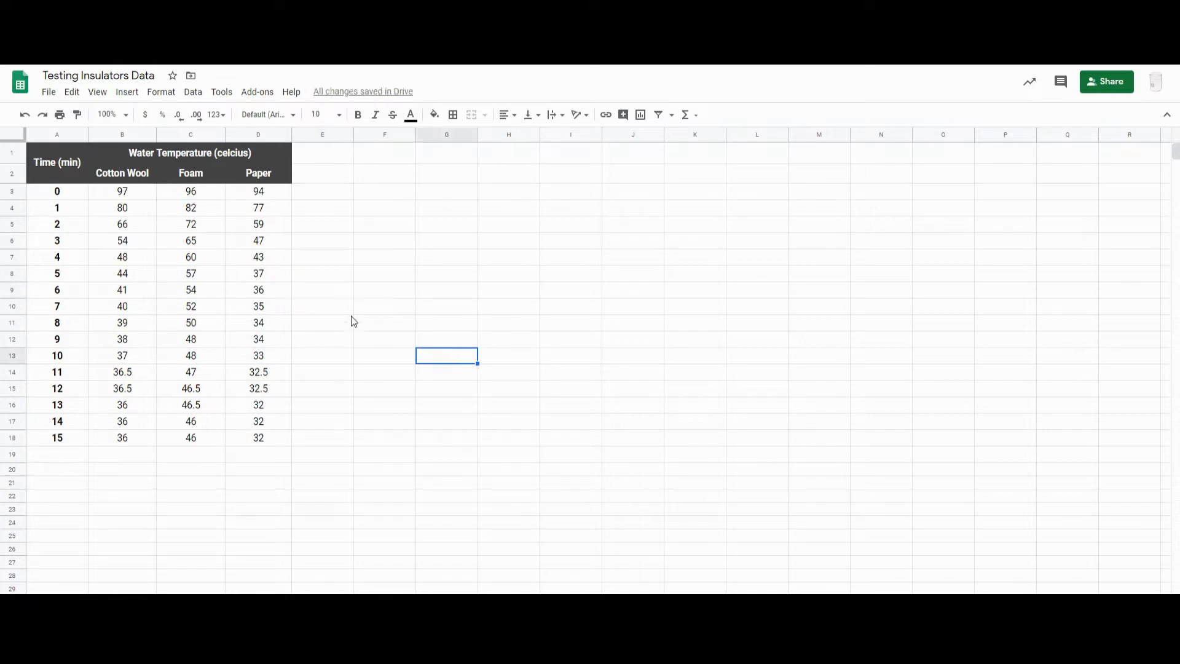
# Insert a line chart of the whole table A1:D18 and enlarge it beside the data across columns E to N.
pyautogui.moveTo(65, 172); pyautogui.dragTo(264, 443)
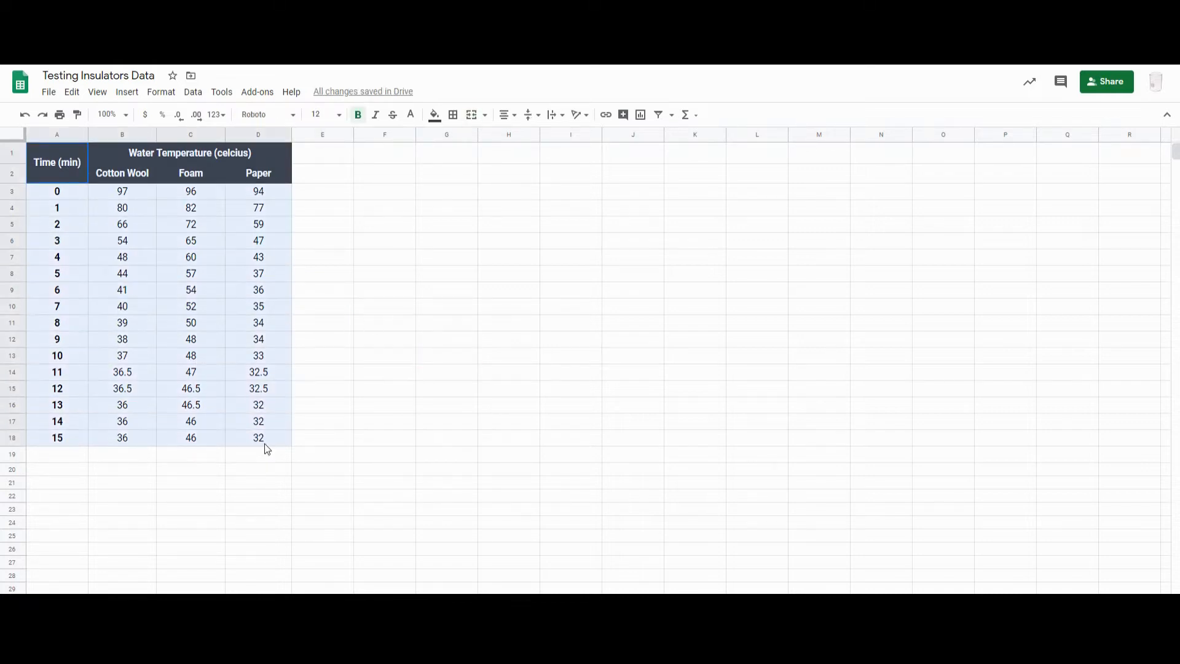
pyautogui.click(128, 95)
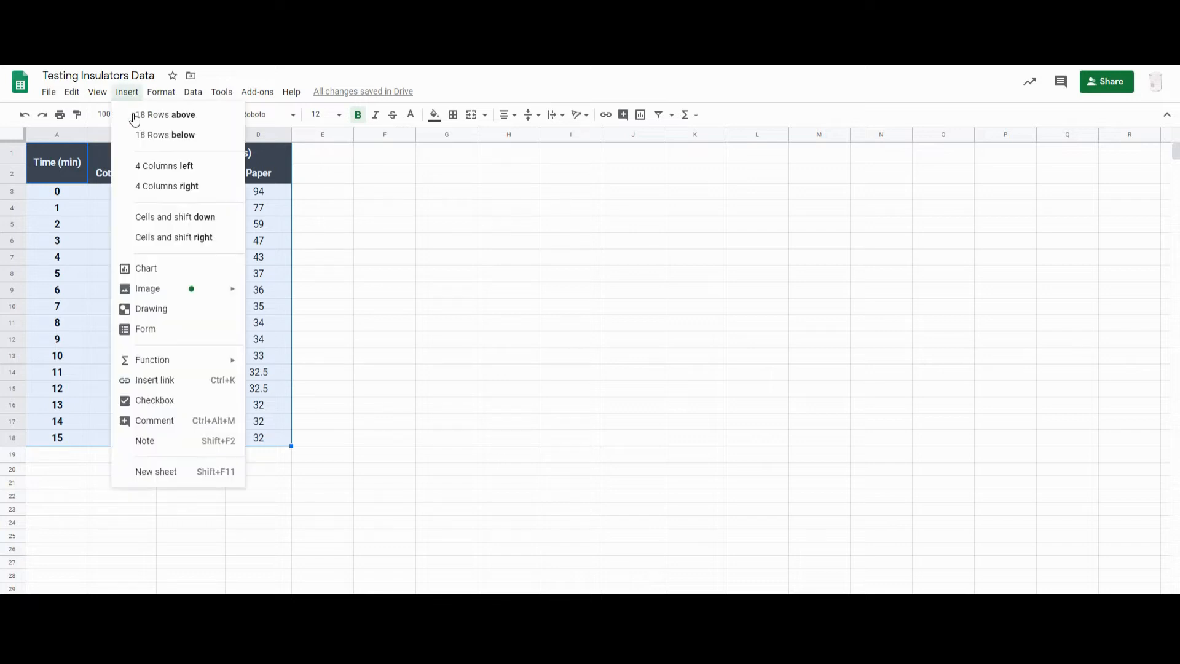
pyautogui.click(179, 270)
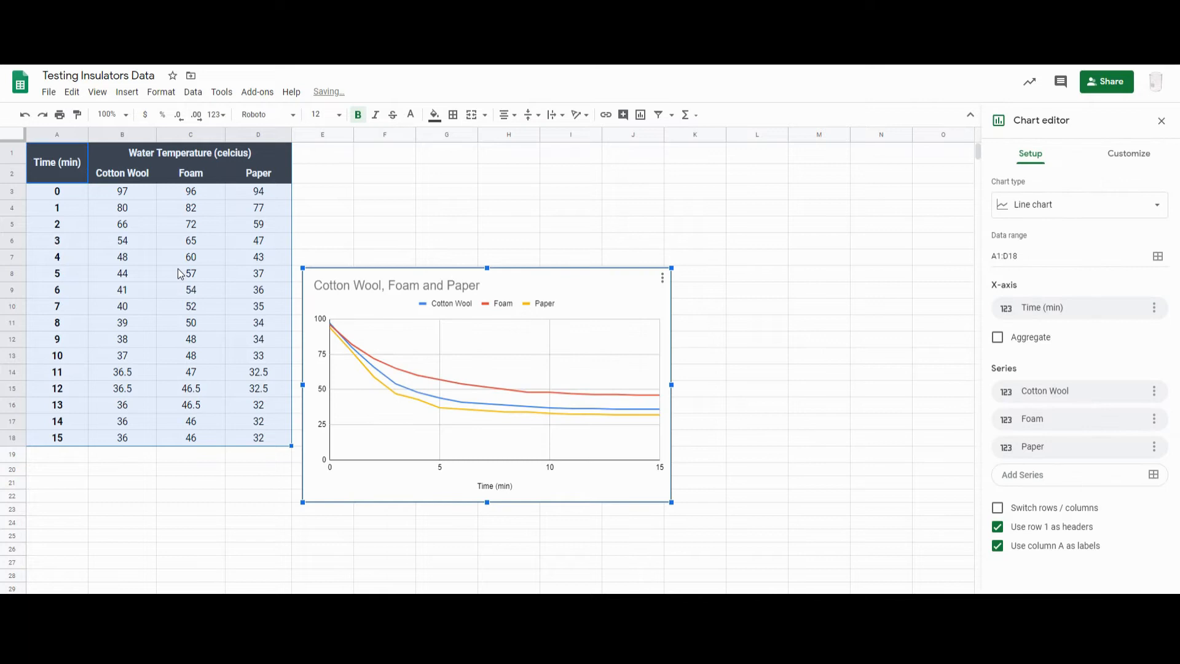
pyautogui.moveTo(541, 286); pyautogui.dragTo(546, 163)
pyautogui.moveTo(677, 376); pyautogui.dragTo(749, 522)
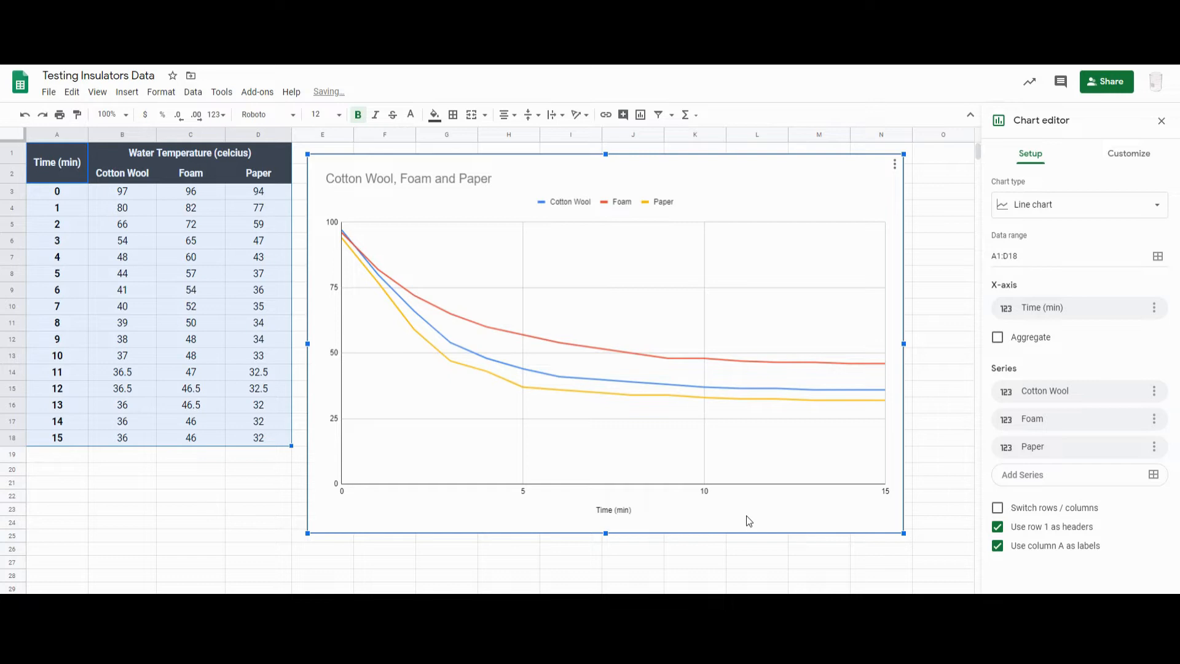
# Set the chart title to "Change in Water Temperature over Time Using 3 Different Insulators".
pyautogui.doubleClick(380, 183)
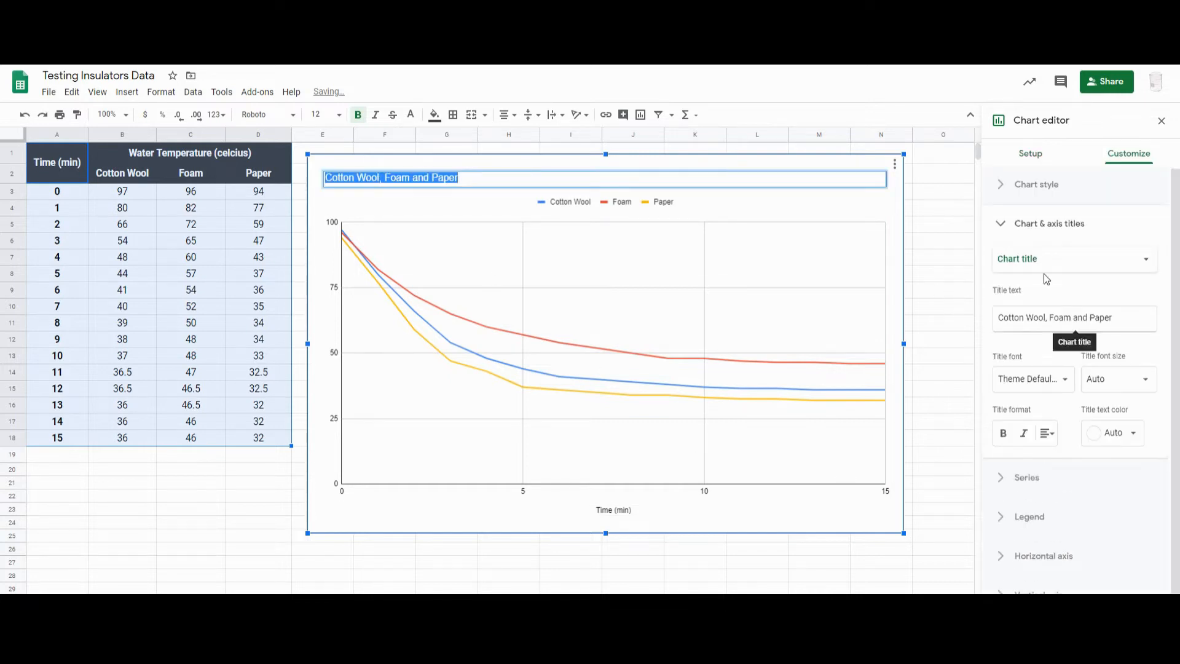
pyautogui.click(1011, 231)
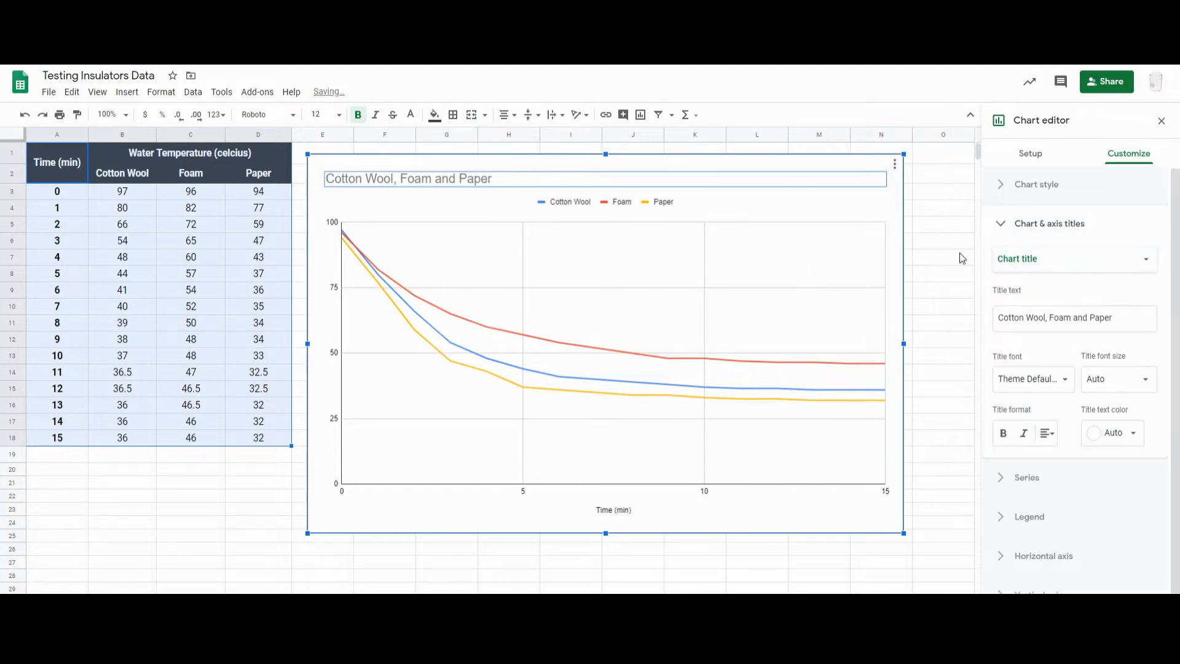
pyautogui.tripleClick(1026, 318)
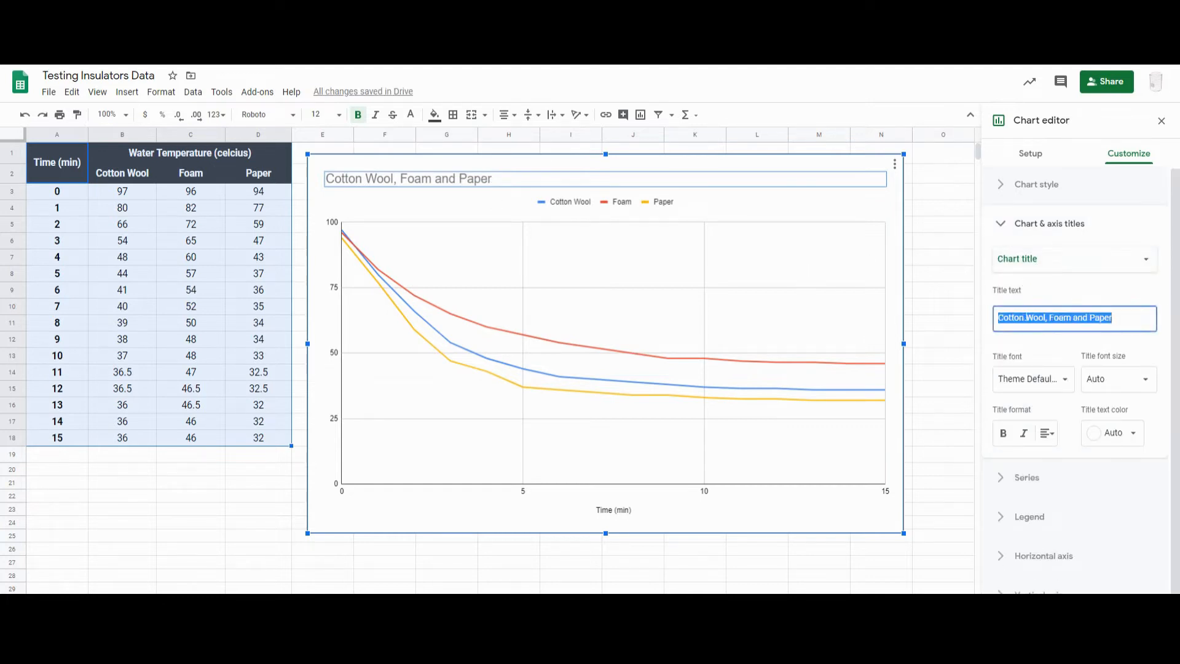
pyautogui.write('Change in Water Temperature over Time')
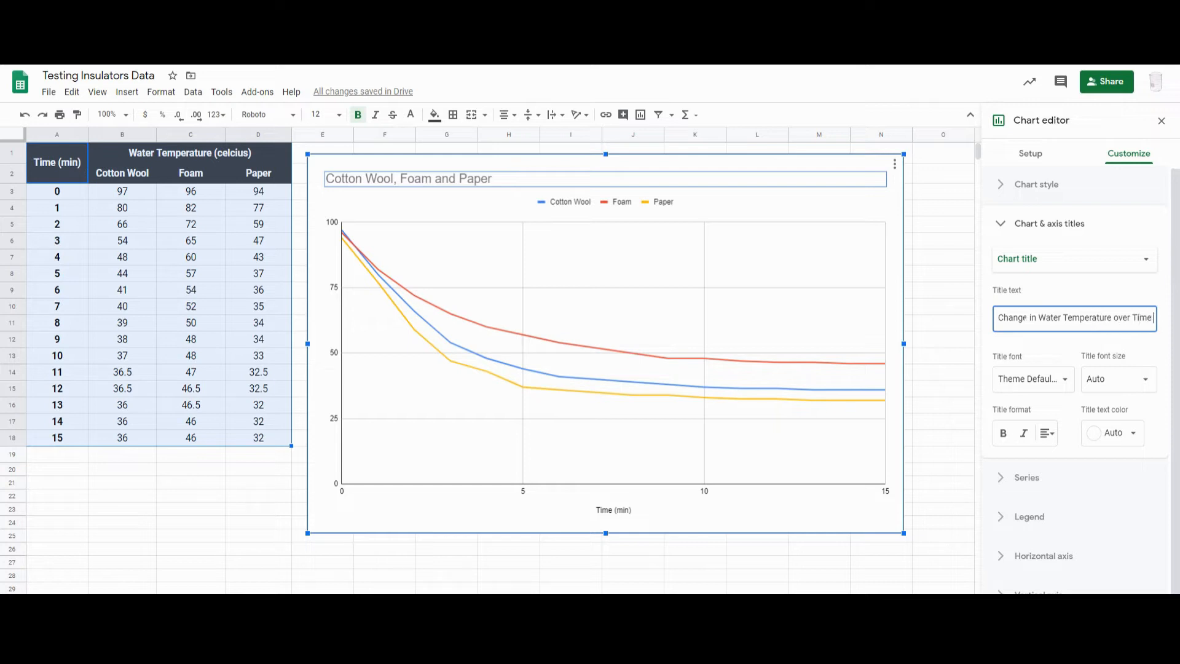
pyautogui.write('Using 3 Different Insulators')
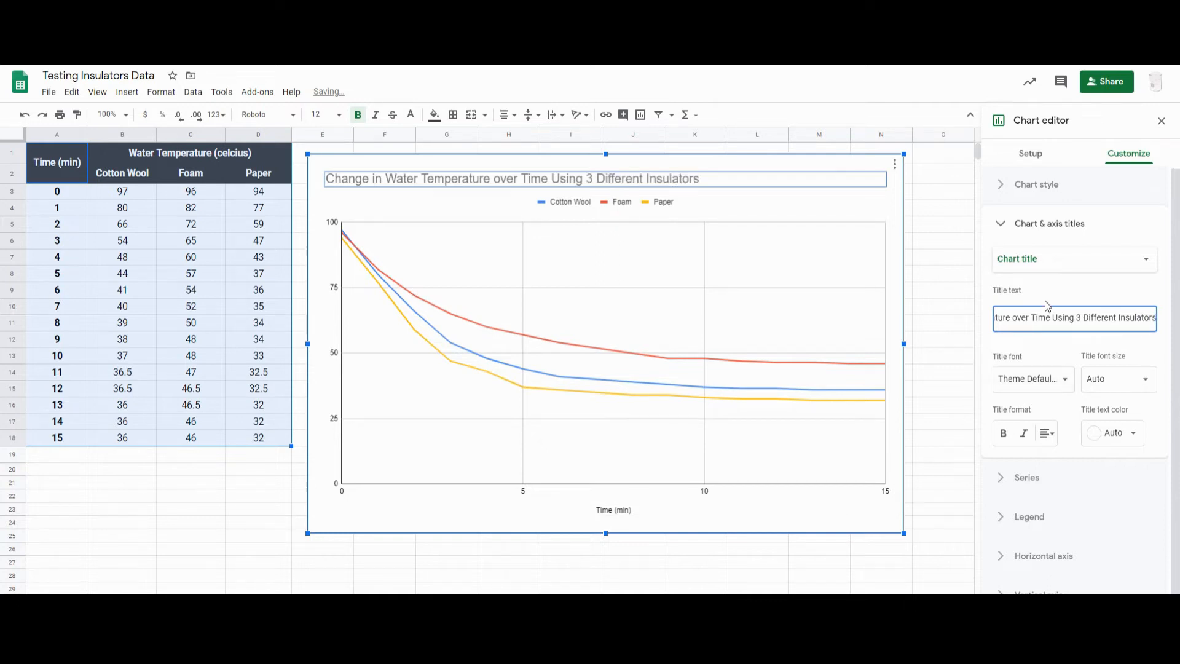
# Set the chart's vertical axis title to "Water Temperature (Celcius)".
pyautogui.click(1078, 263)
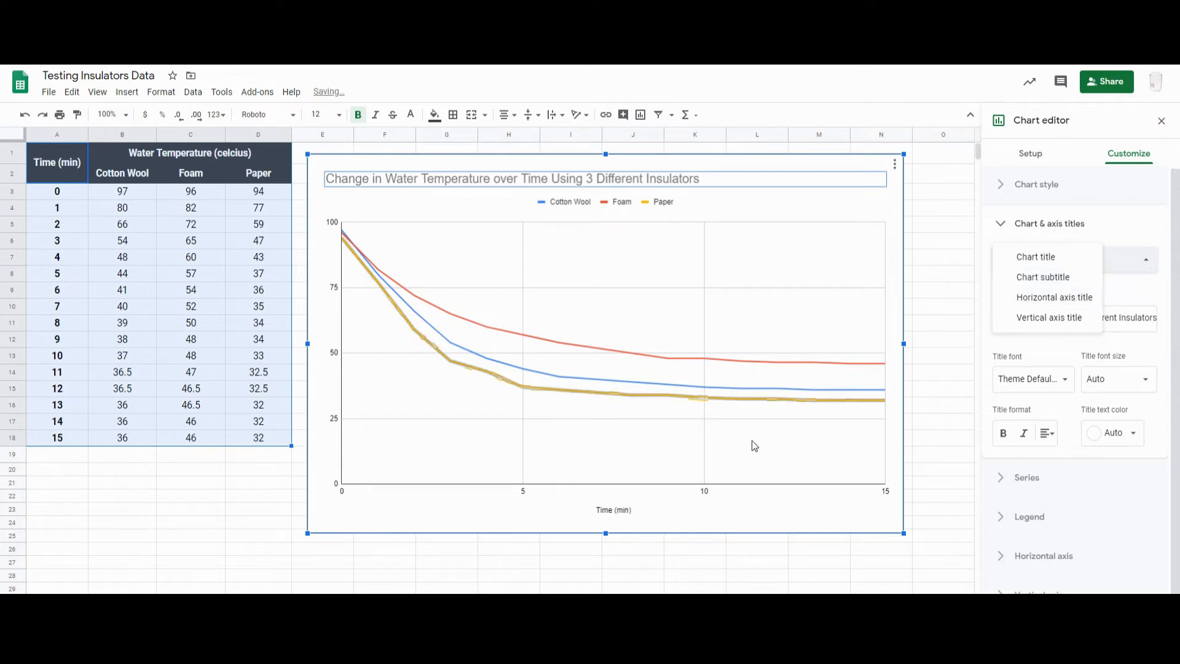
pyautogui.click(1064, 319)
pyautogui.click(1066, 315)
pyautogui.write('Water Temperature')
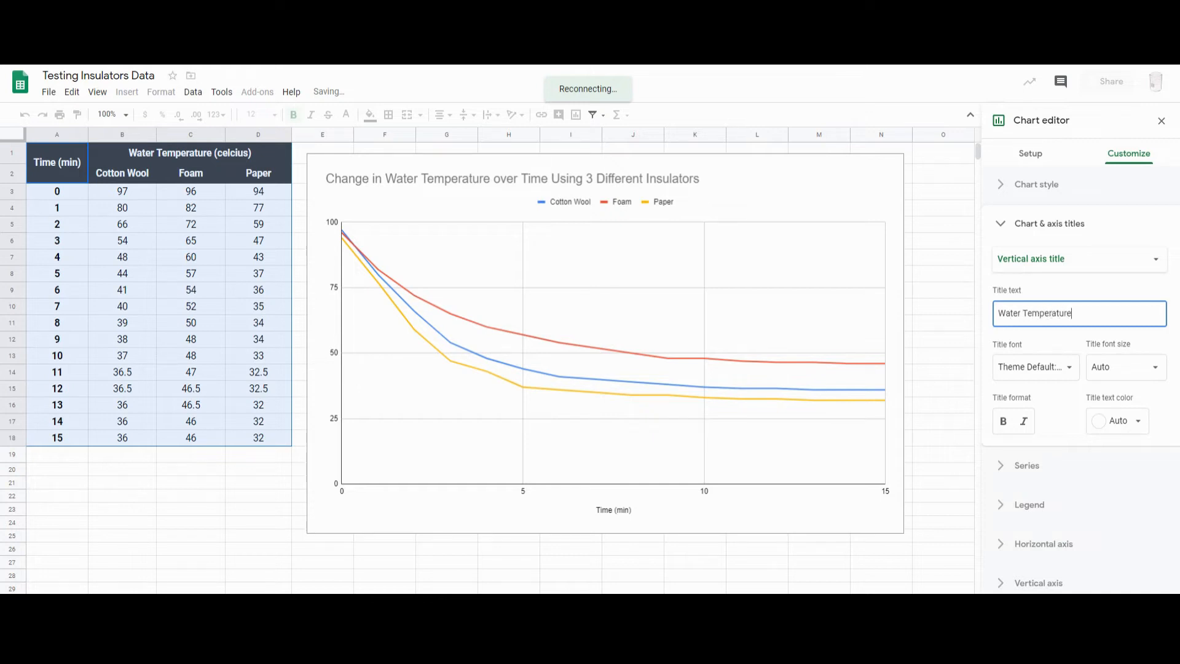
pyautogui.write(' (Celcius')
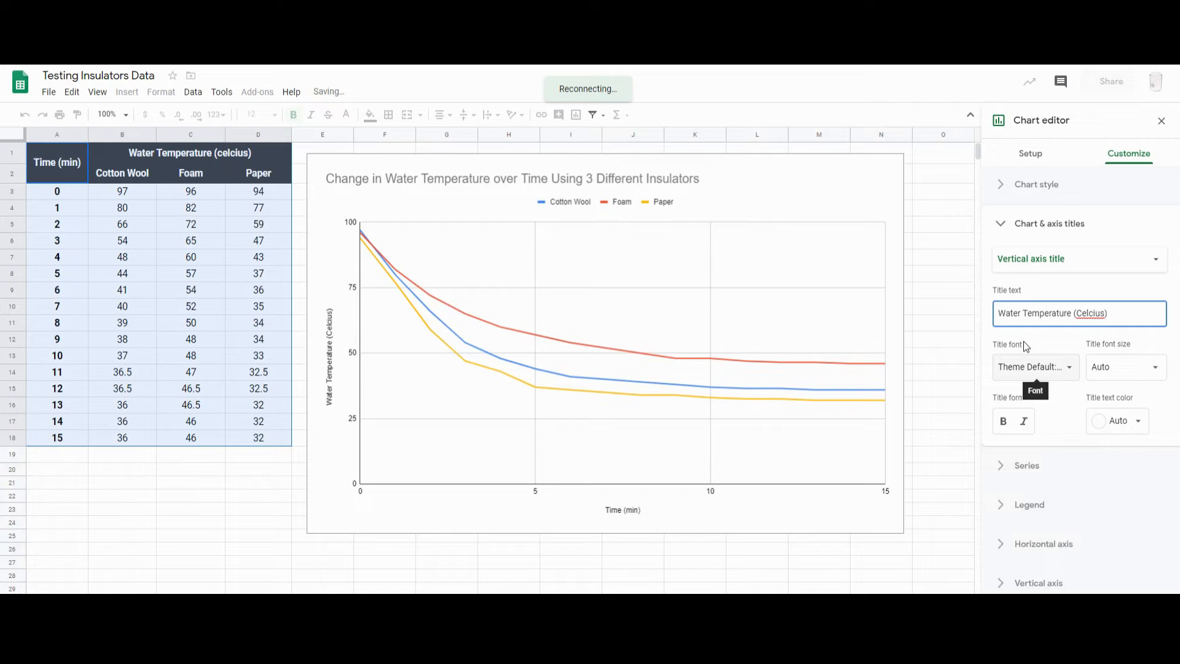
pyautogui.click(1002, 232)
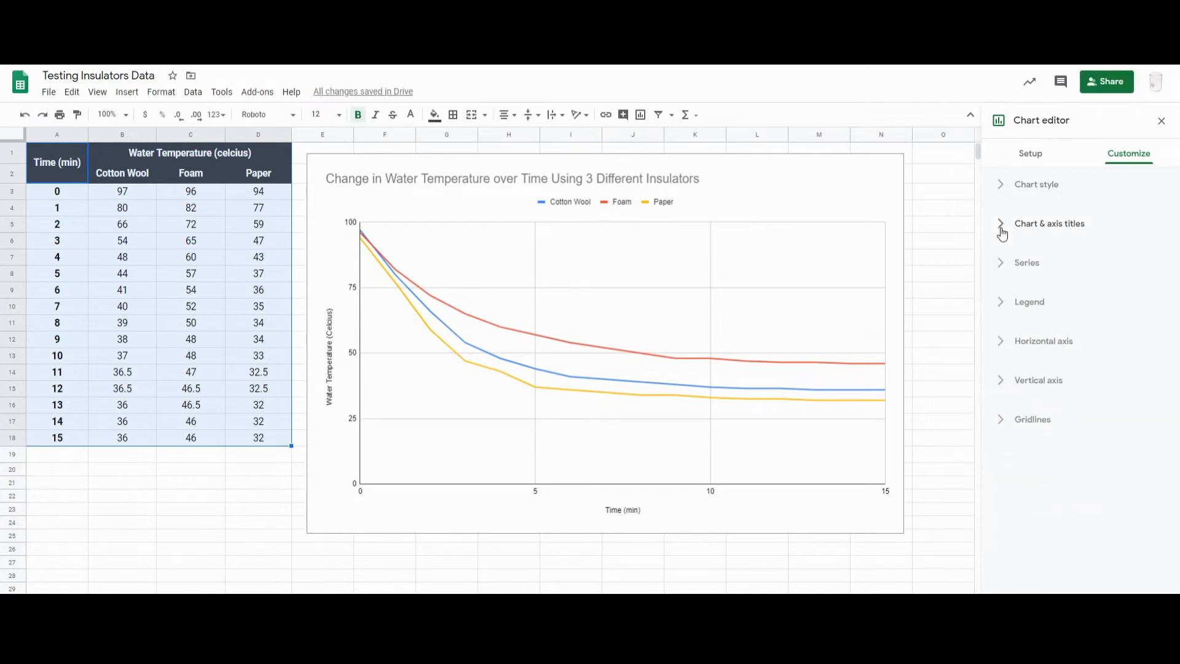
# Limit the chart's vertical axis to a minimum of 20 and a maximum of 100.
pyautogui.click(1002, 386)
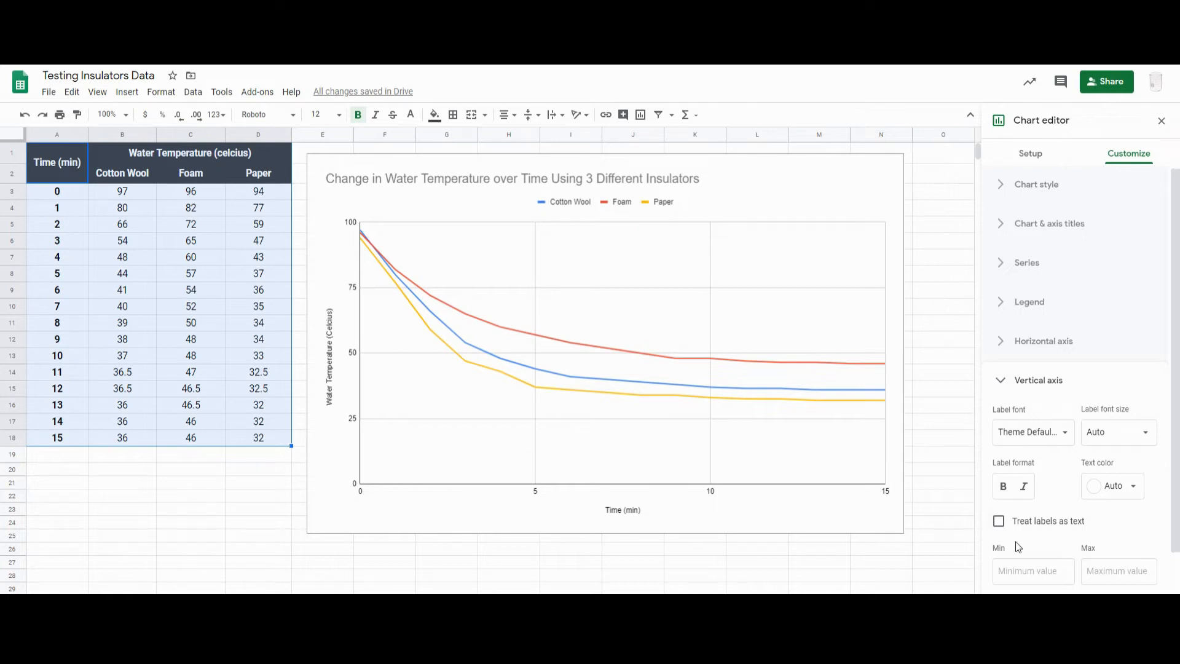
pyautogui.click(1103, 571)
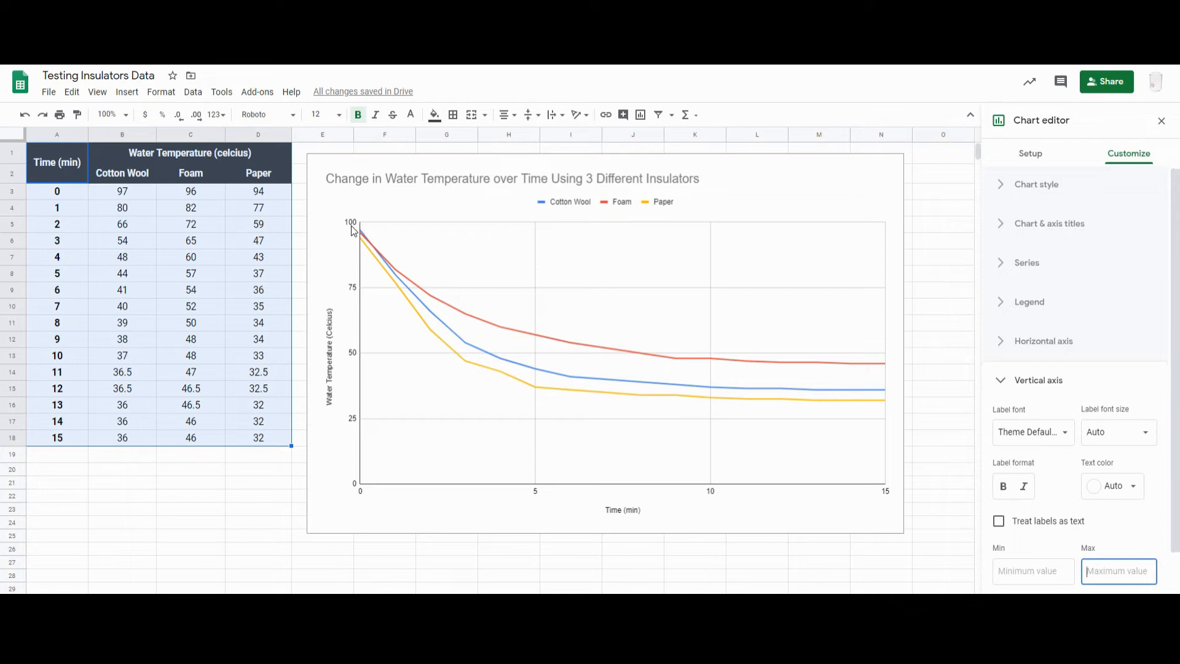
pyautogui.write('100')
pyautogui.click(1050, 571)
pyautogui.write('20')
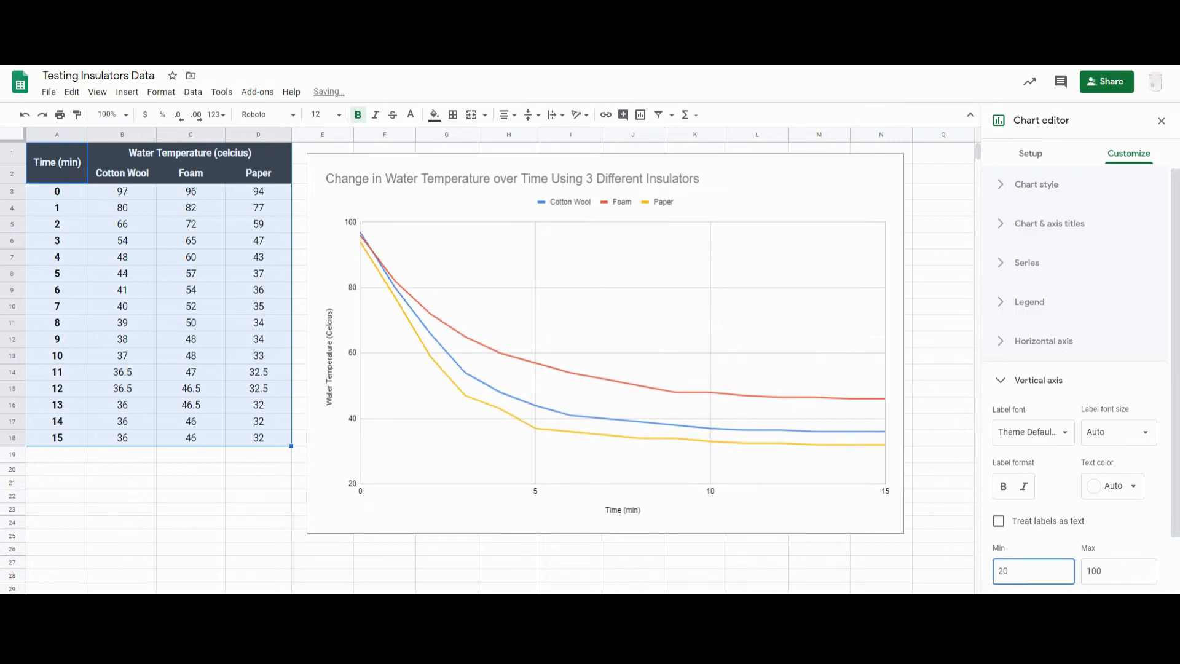
pyautogui.click(401, 502)
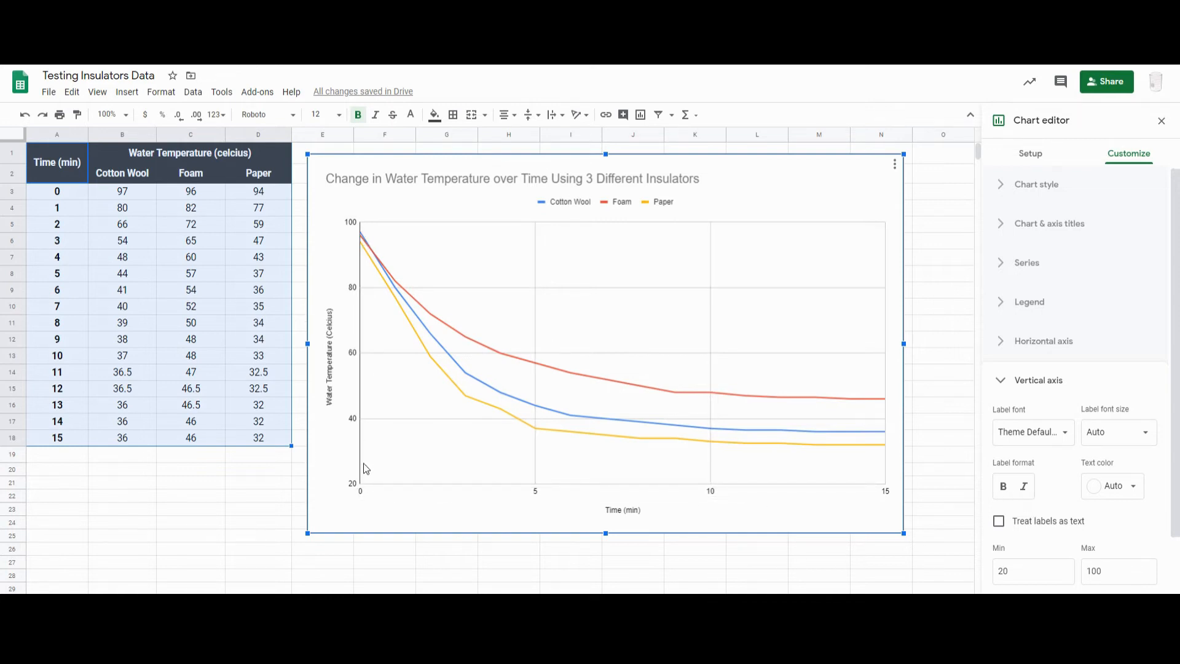
pyautogui.click(998, 379)
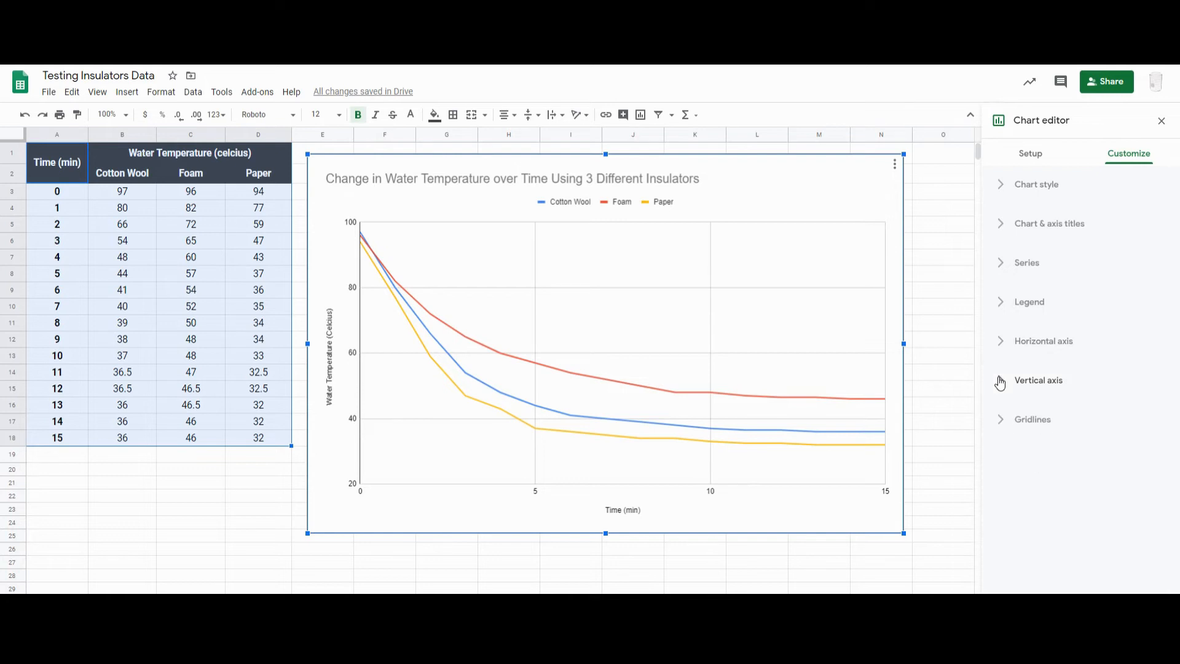
# Try 1, 4 and 6 major gridlines on the chart's vertical axis, and settle on 9.
pyautogui.click(1016, 423)
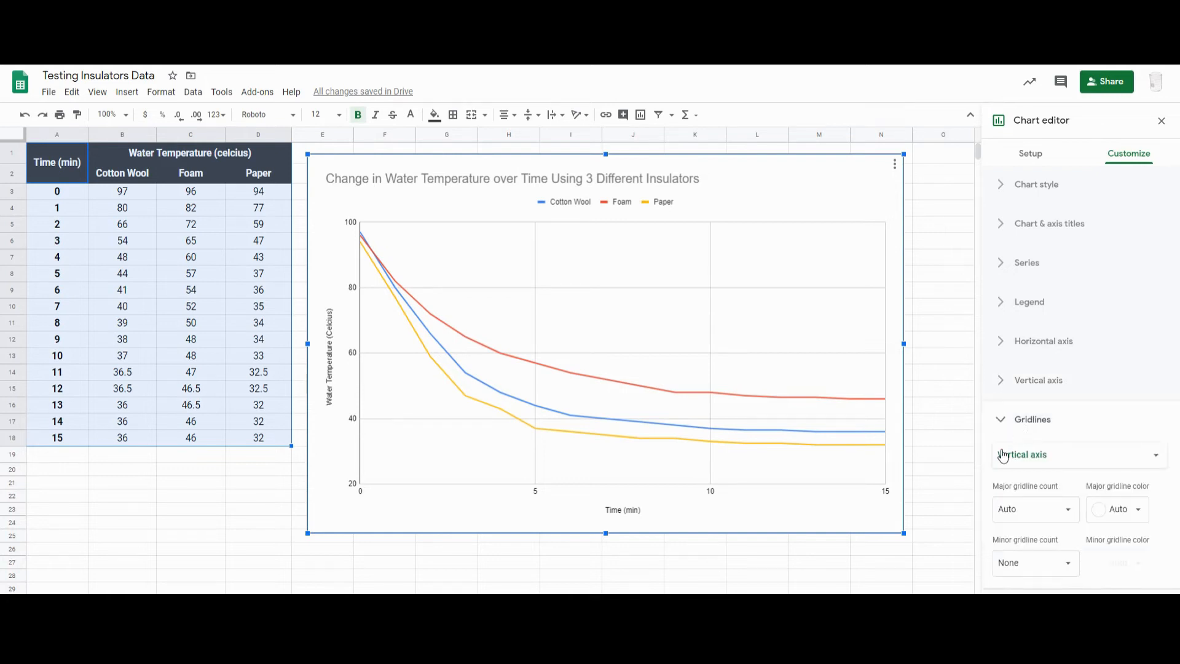
pyautogui.click(1067, 513)
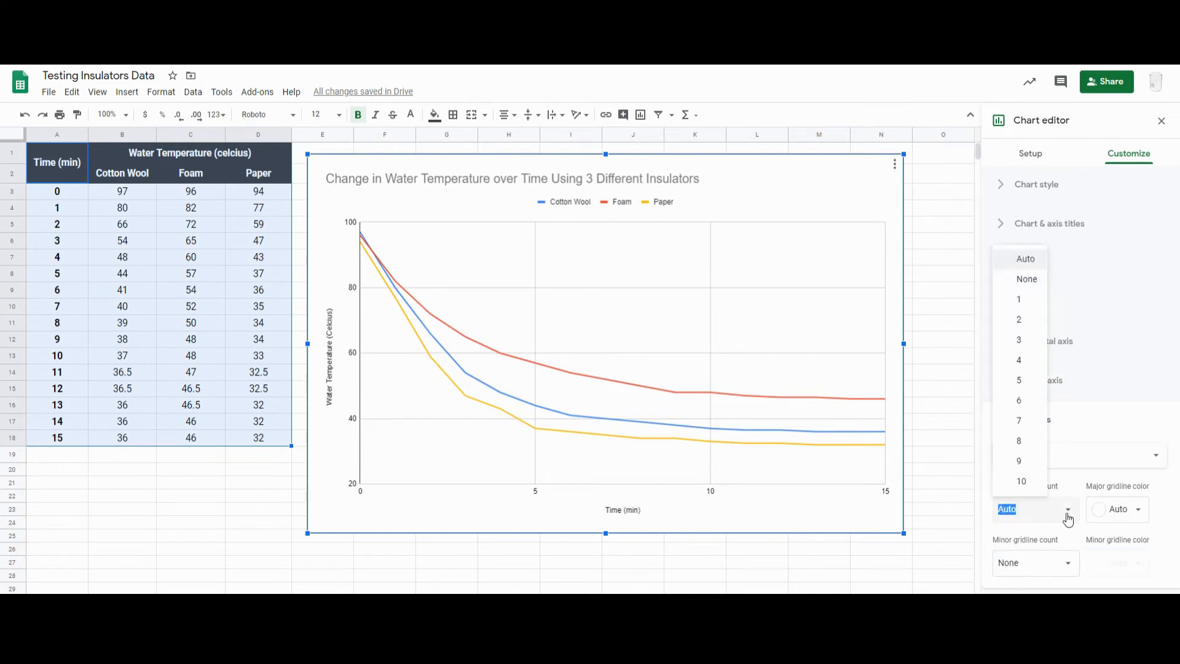
pyautogui.click(1020, 301)
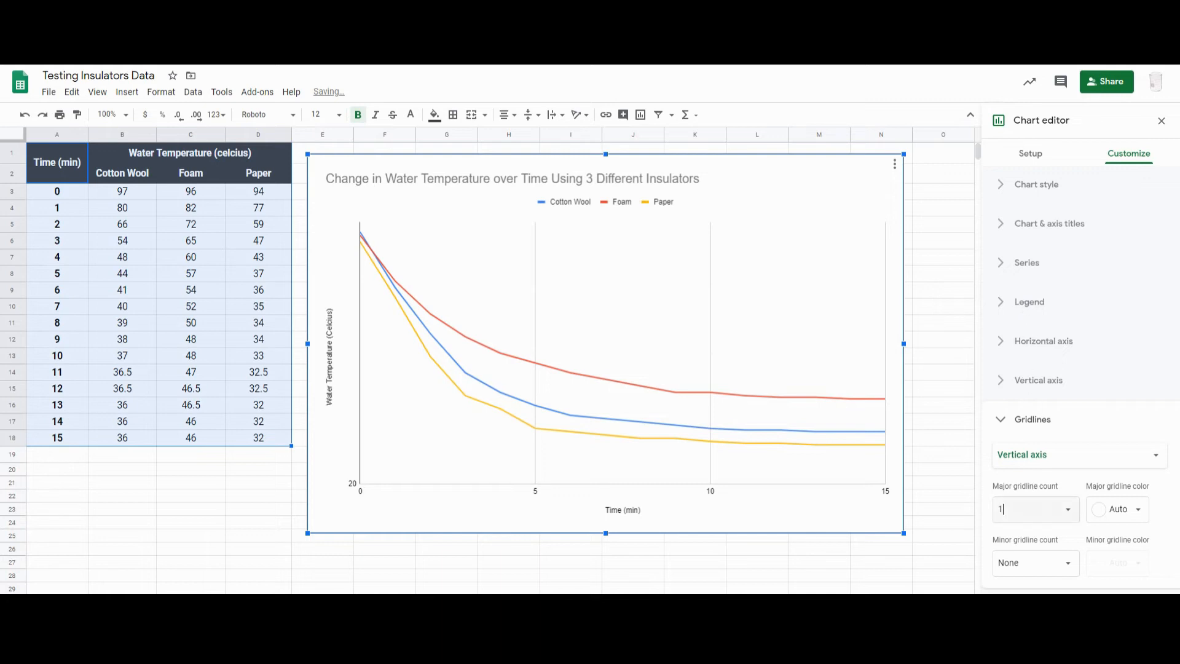
pyautogui.click(1069, 508)
pyautogui.click(1024, 373)
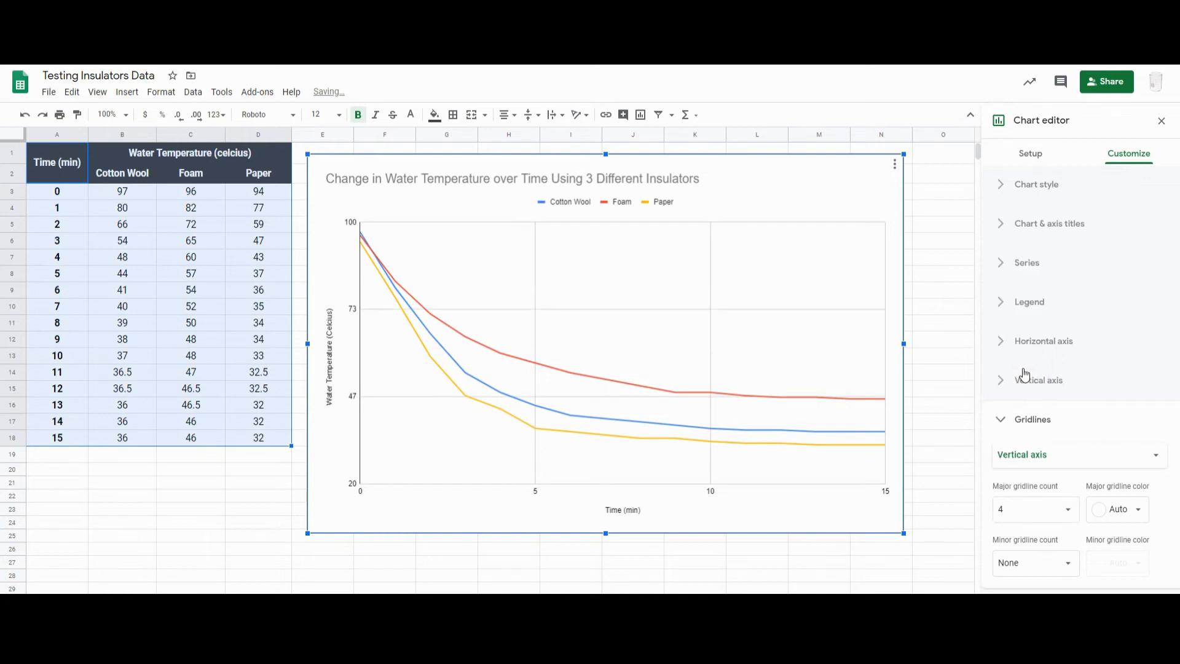
pyautogui.click(1071, 513)
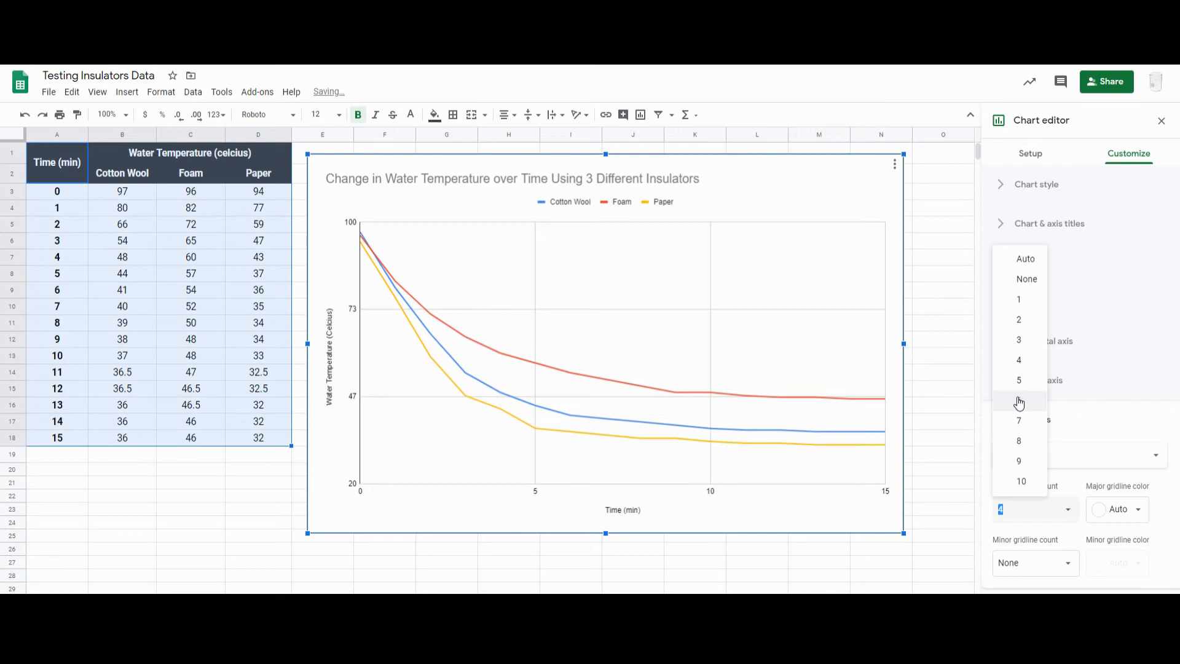
pyautogui.click(1020, 401)
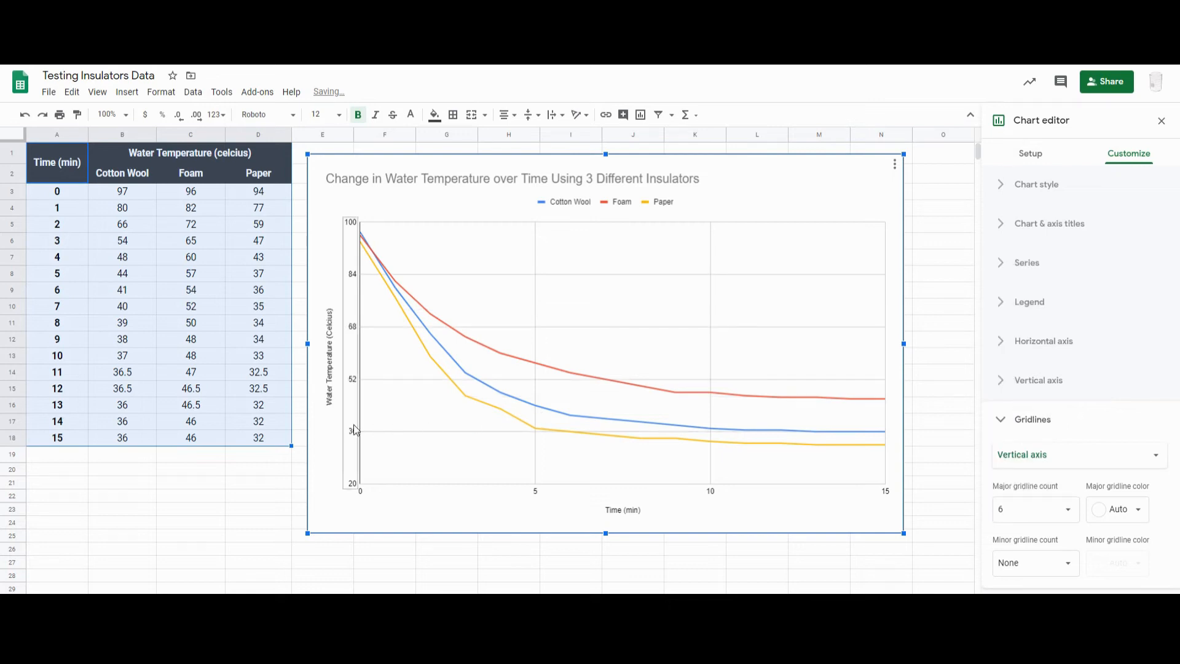
pyautogui.click(1071, 514)
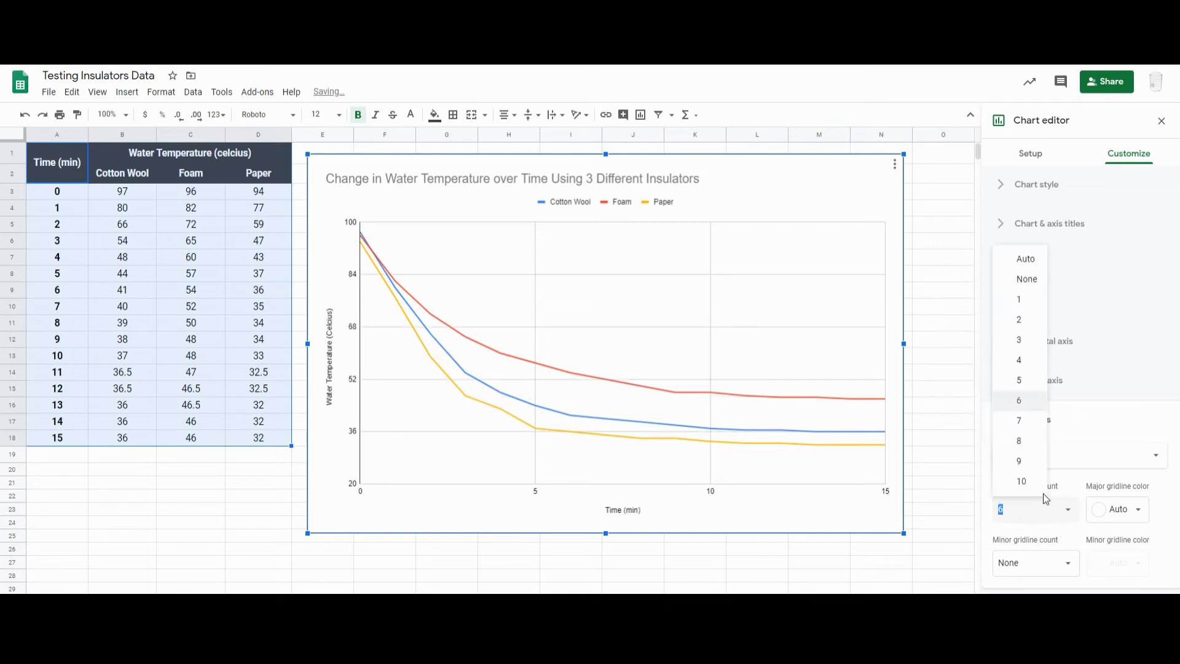
pyautogui.click(1030, 468)
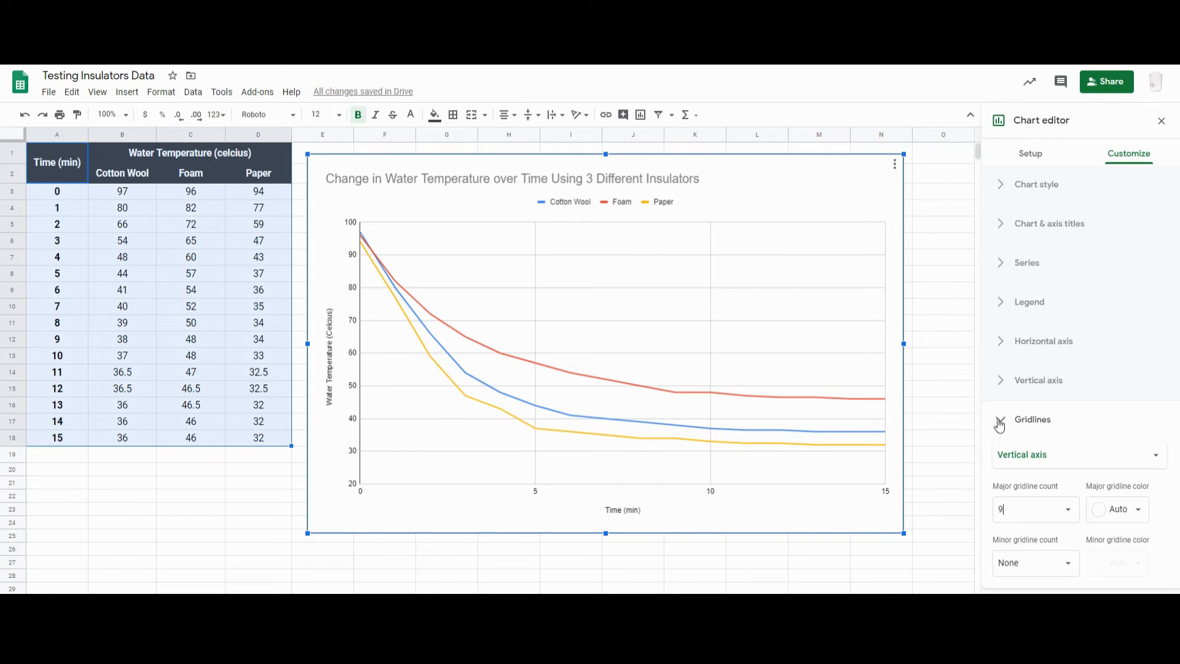
# Limit the chart's horizontal axis to a minimum of 0 and a maximum of 15.
pyautogui.click(1035, 458)
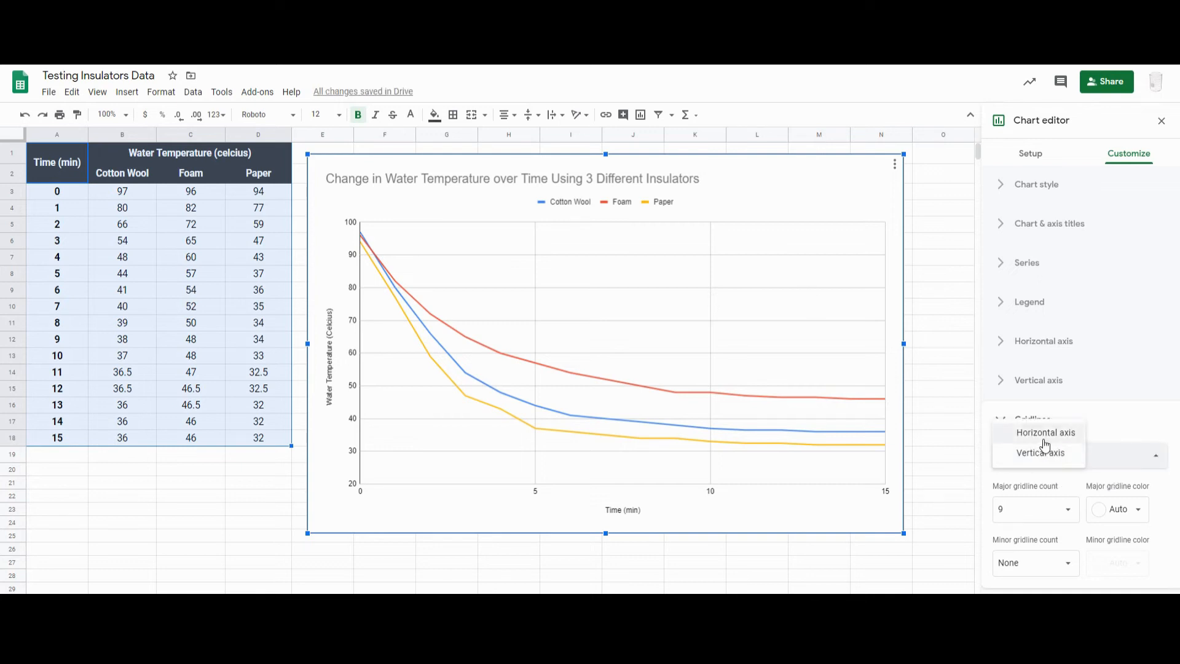
pyautogui.click(1045, 433)
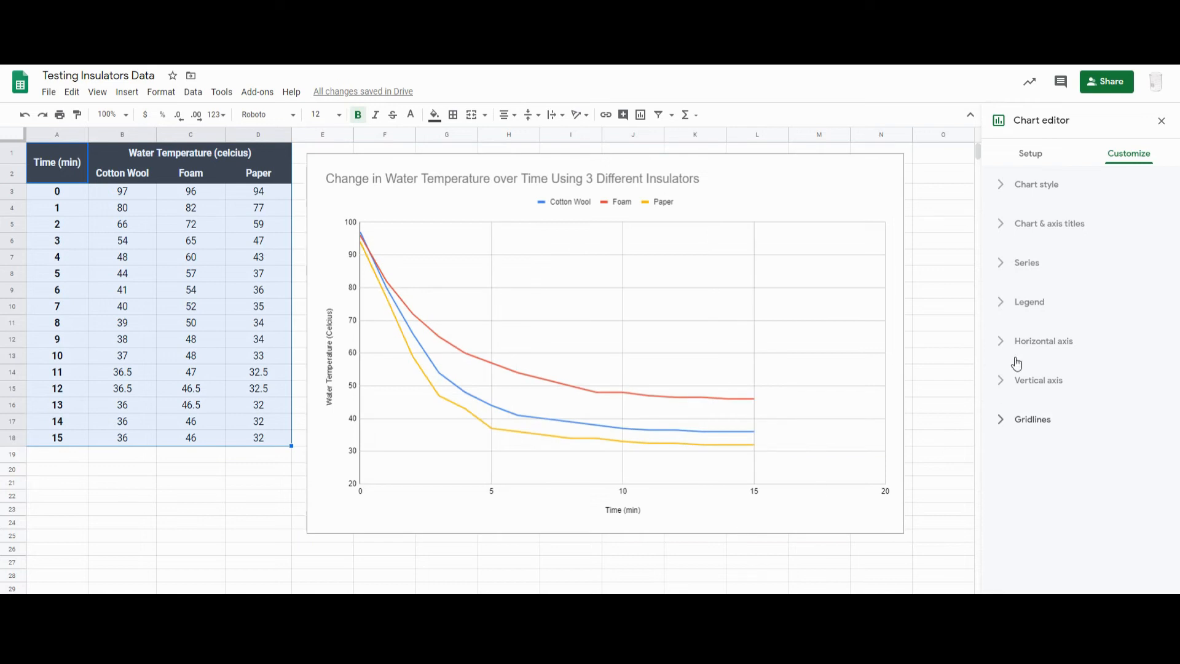
pyautogui.click(1001, 343)
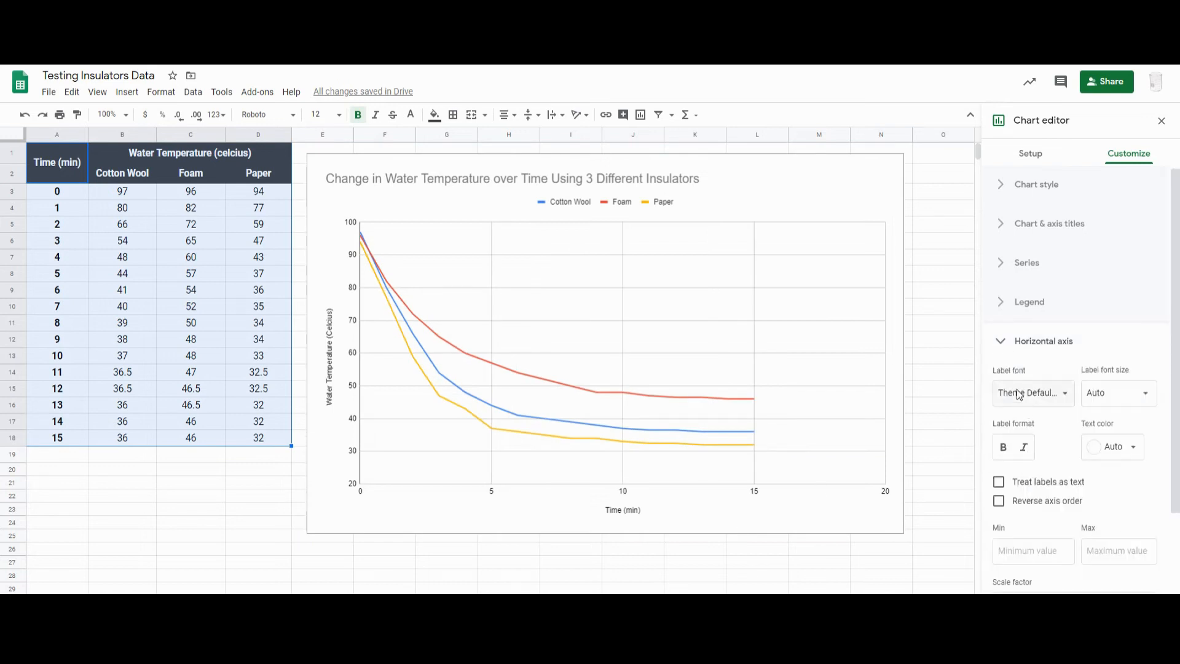
pyautogui.click(1106, 551)
pyautogui.write('15')
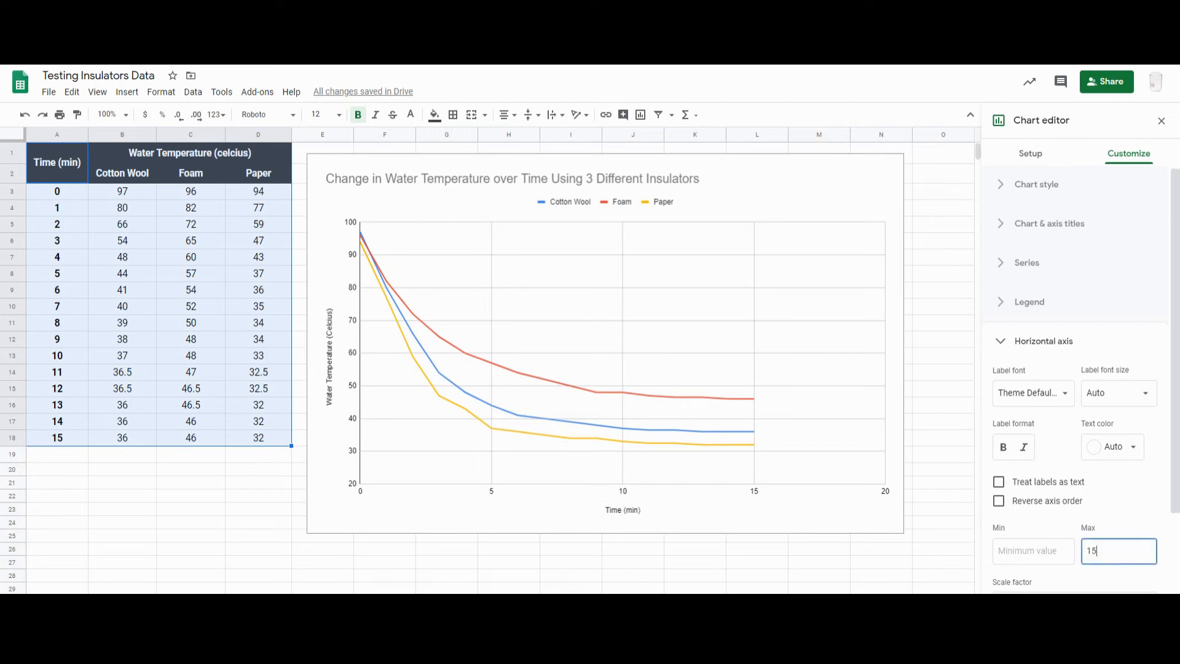
pyautogui.click(1034, 551)
pyautogui.write('0')
pyautogui.click(794, 510)
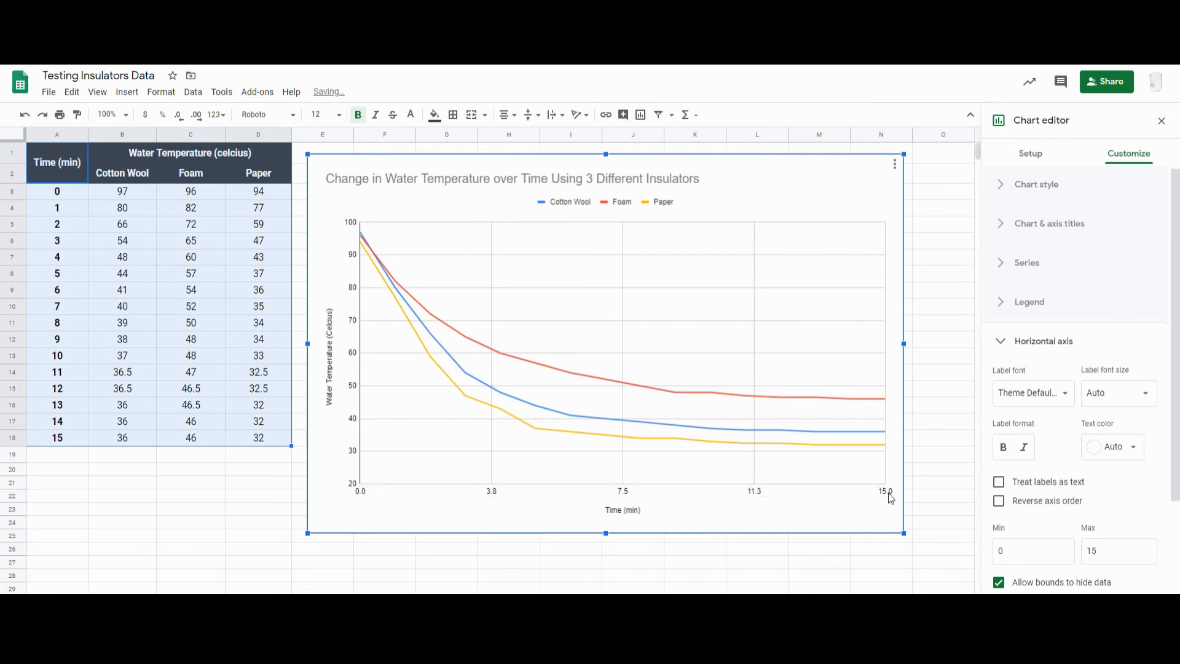
pyautogui.click(1002, 342)
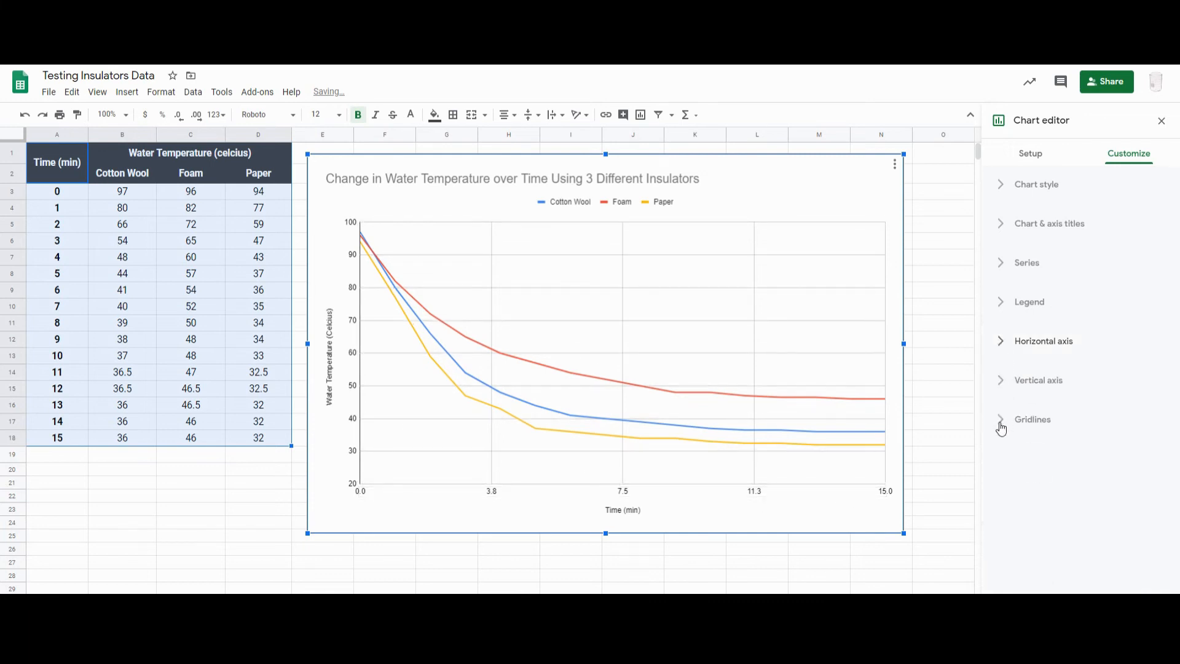
# Try major gridline counts of 6, 8 and 9 on the chart's horizontal axis.
pyautogui.click(1003, 422)
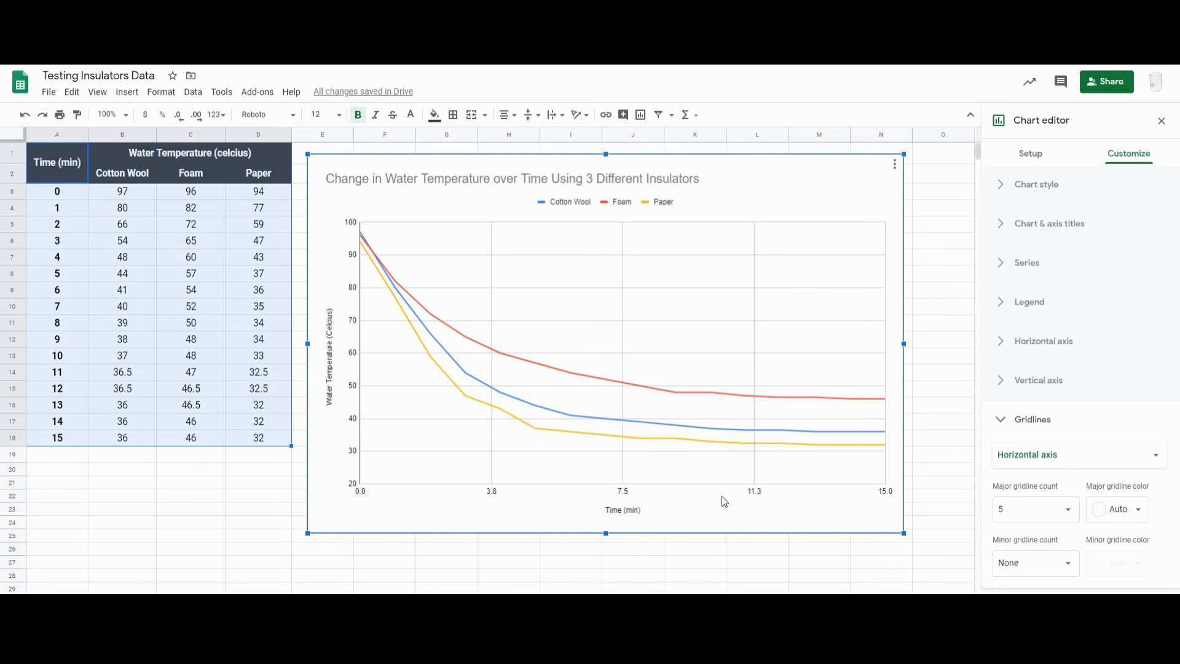
pyautogui.click(1067, 510)
pyautogui.click(1035, 407)
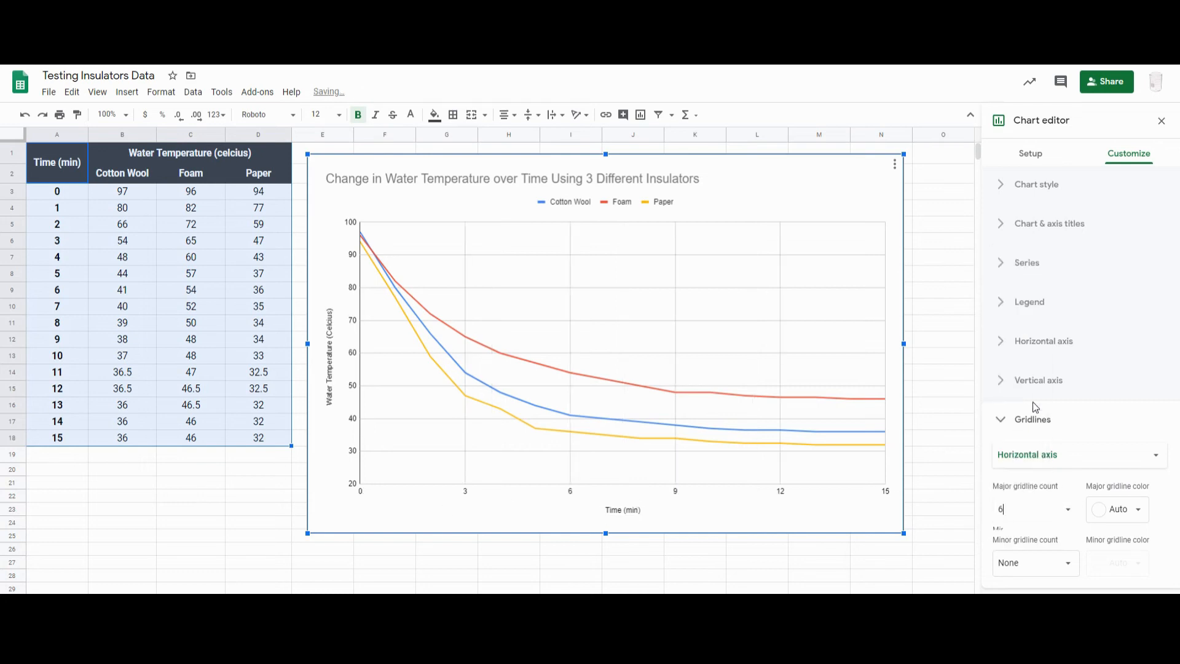
pyautogui.click(1069, 518)
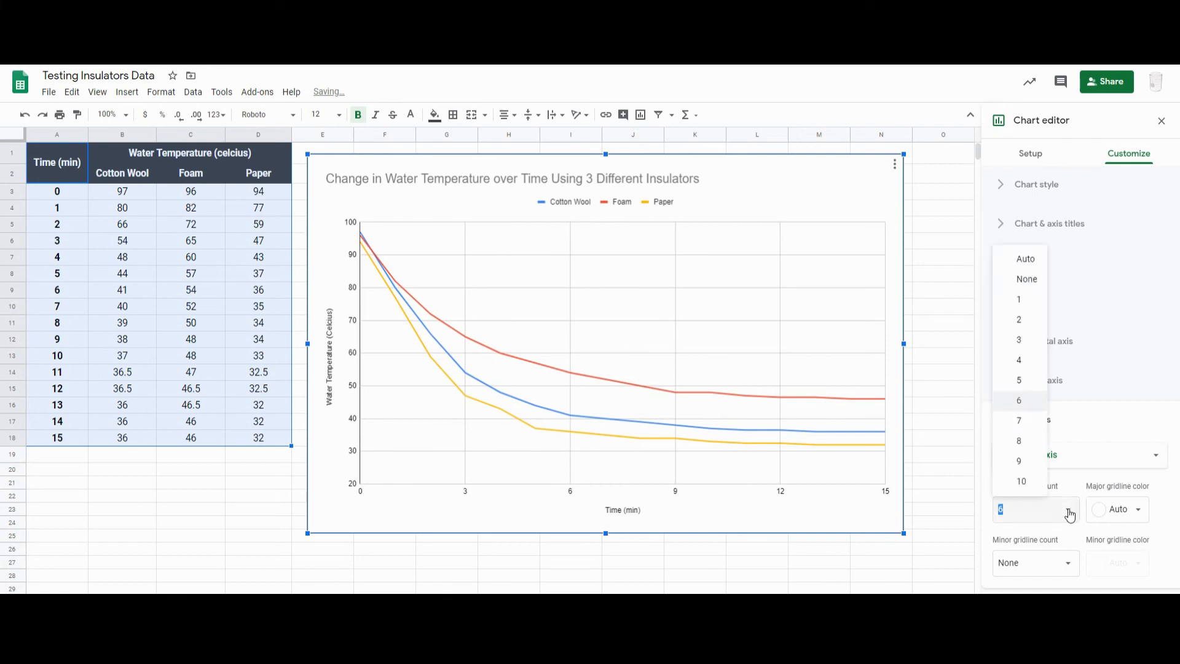
pyautogui.click(1027, 450)
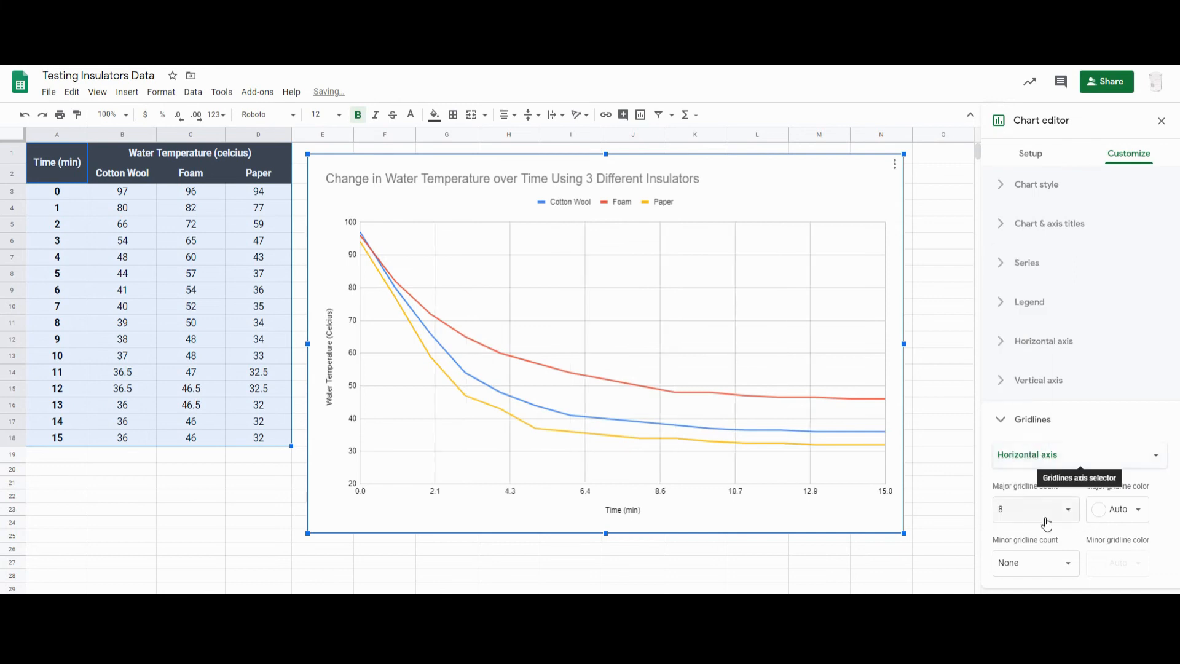
pyautogui.click(1067, 510)
pyautogui.click(1024, 467)
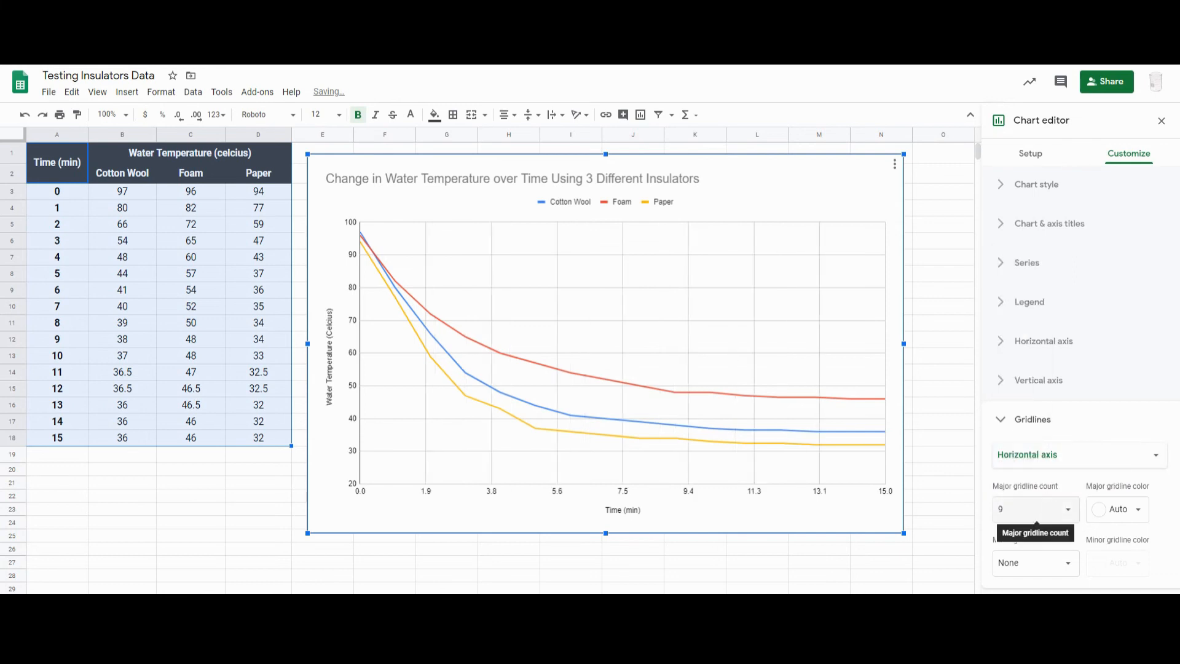
# Reduce the horizontal axis's major gridline count in stages until it is set to 4.
pyautogui.click(1066, 510)
pyautogui.click(1022, 424)
pyautogui.click(1068, 510)
pyautogui.click(1019, 402)
pyautogui.click(1068, 510)
pyautogui.click(1028, 391)
pyautogui.click(1067, 509)
pyautogui.click(1023, 369)
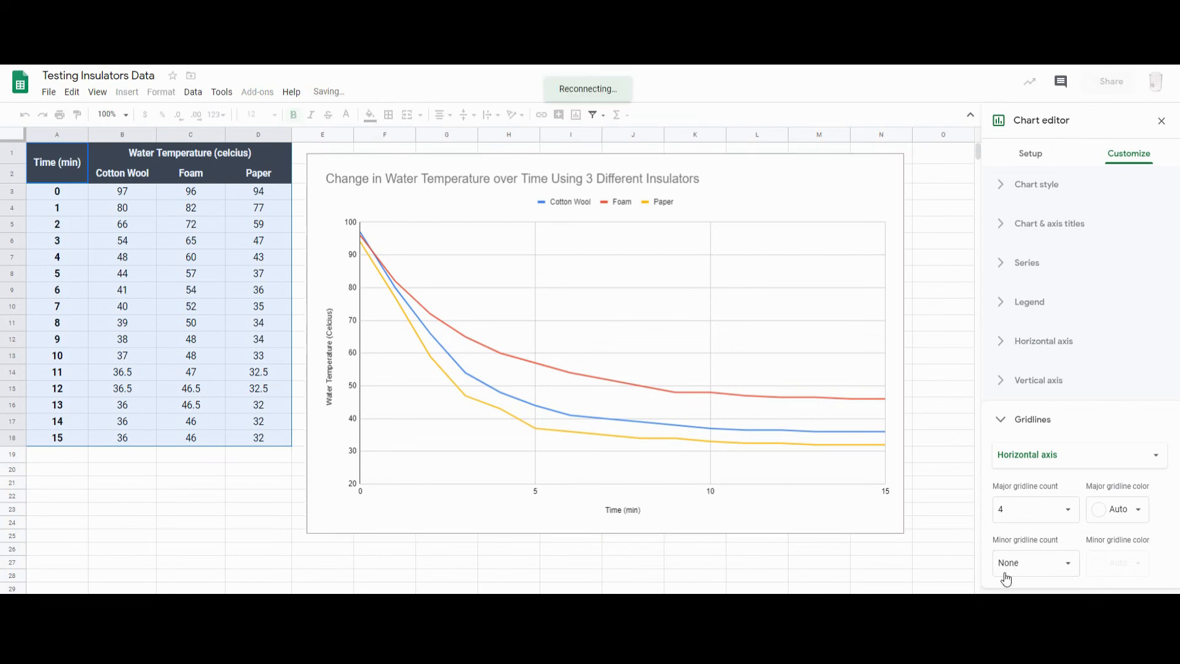
# Set the horizontal axis's minor gridline count to 4.
pyautogui.click(1069, 564)
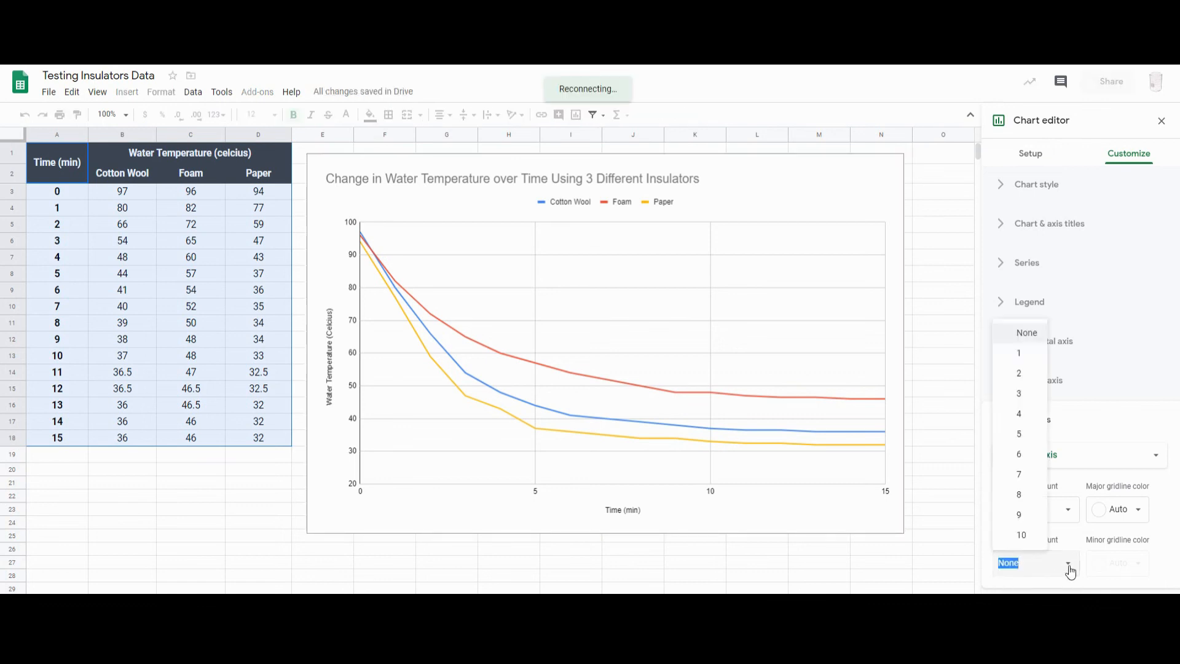
pyautogui.click(1068, 563)
pyautogui.click(1068, 566)
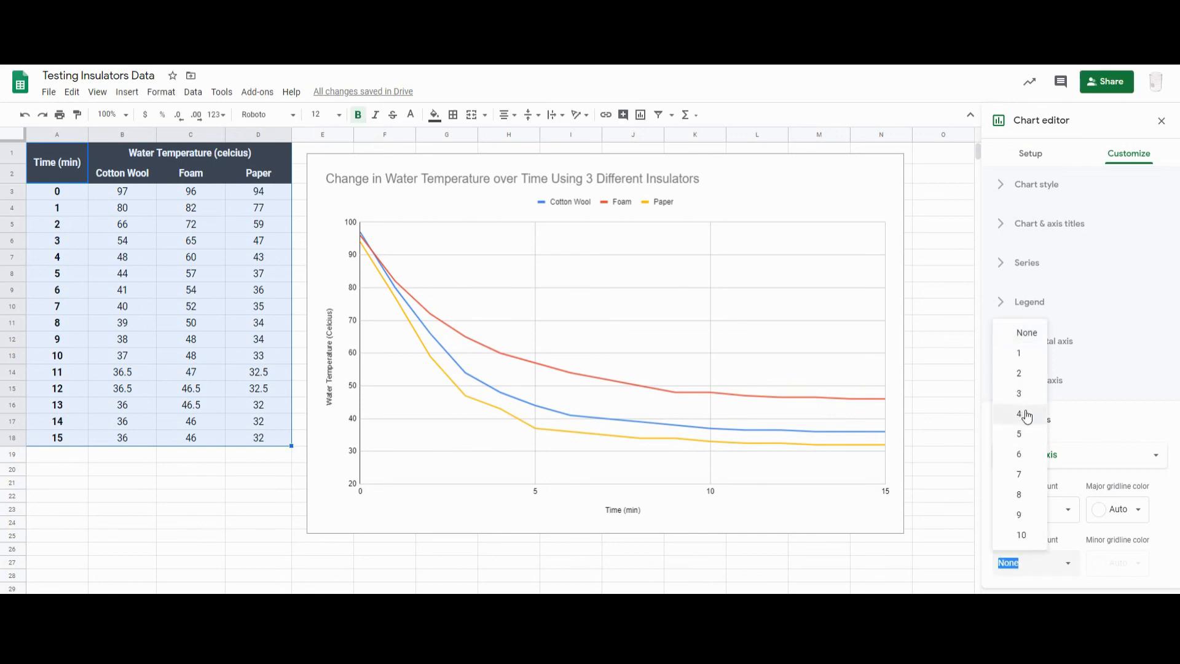
pyautogui.click(1024, 415)
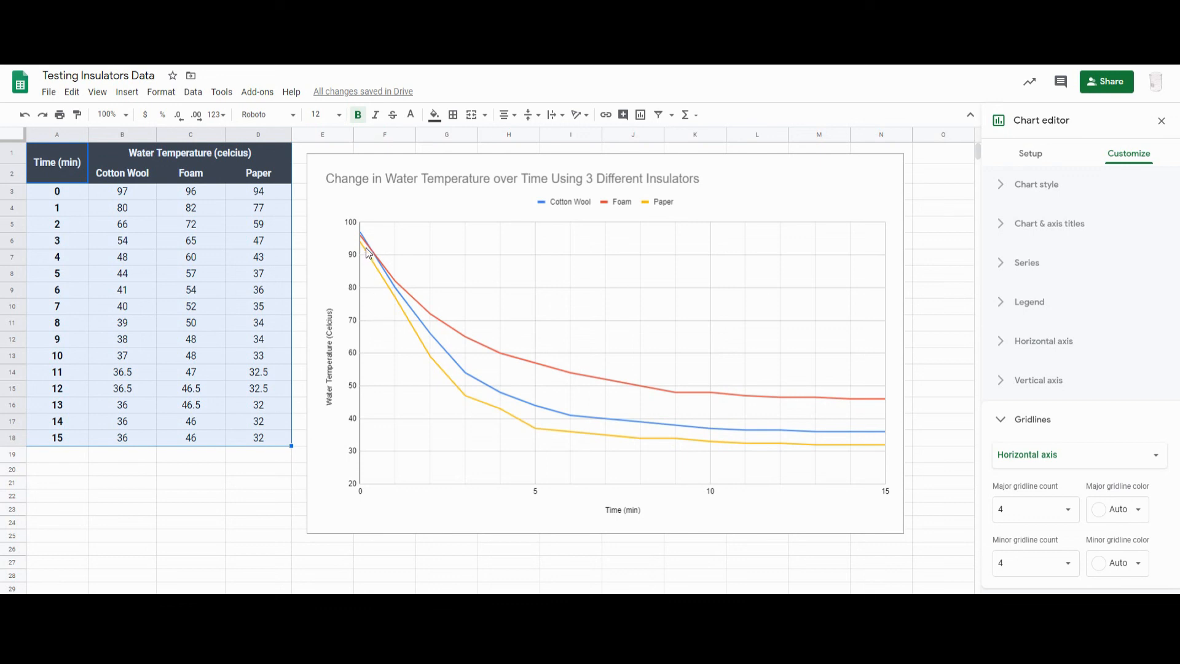
# Set the vertical axis's minor gridline count to 1.
pyautogui.click(1112, 458)
pyautogui.click(1059, 474)
pyautogui.click(1069, 564)
pyautogui.click(1030, 356)
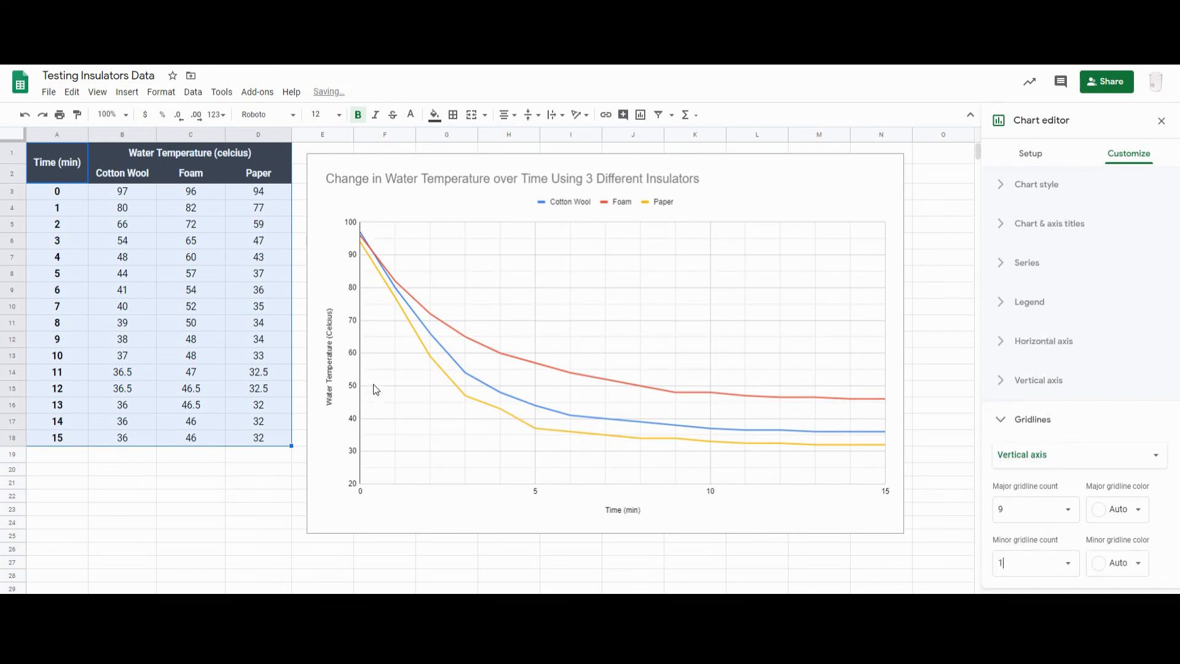
# Set the position of the chart's legend to Right.
pyautogui.click(428, 498)
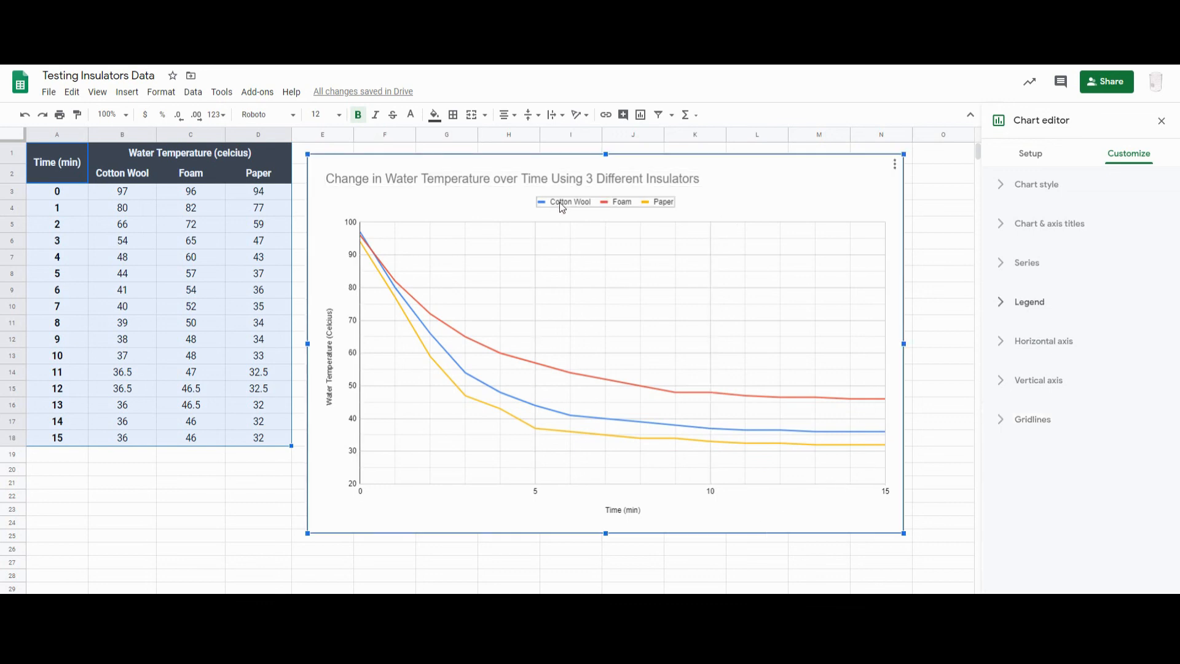
pyautogui.click(1002, 308)
pyautogui.click(1055, 359)
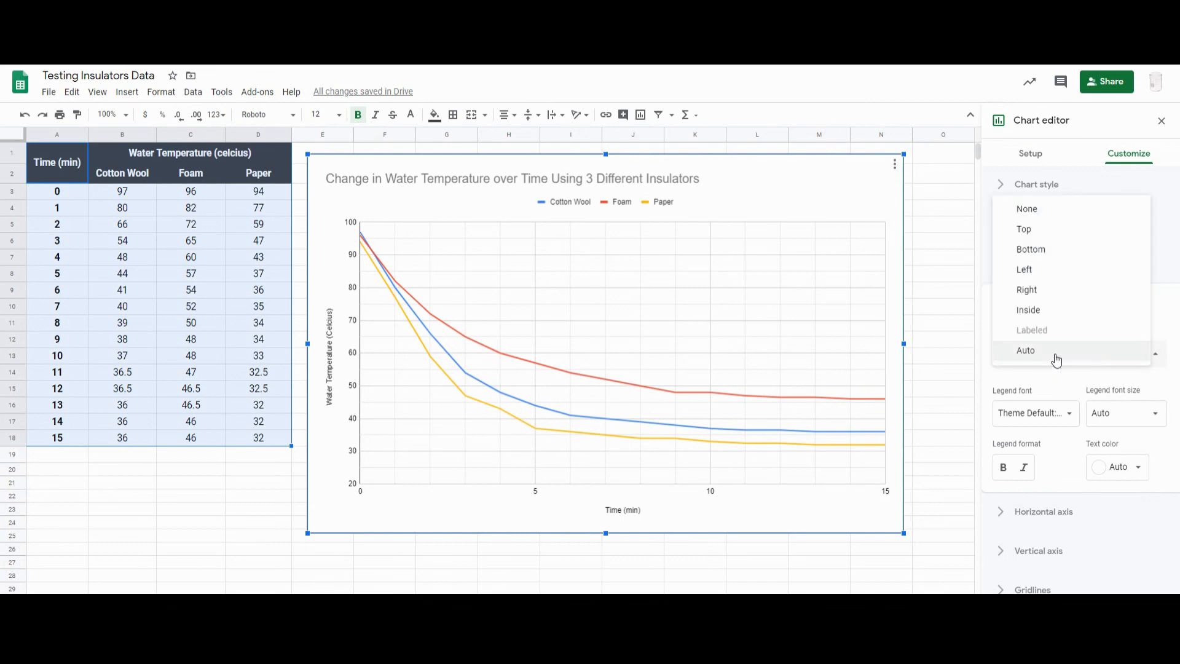
pyautogui.click(1051, 291)
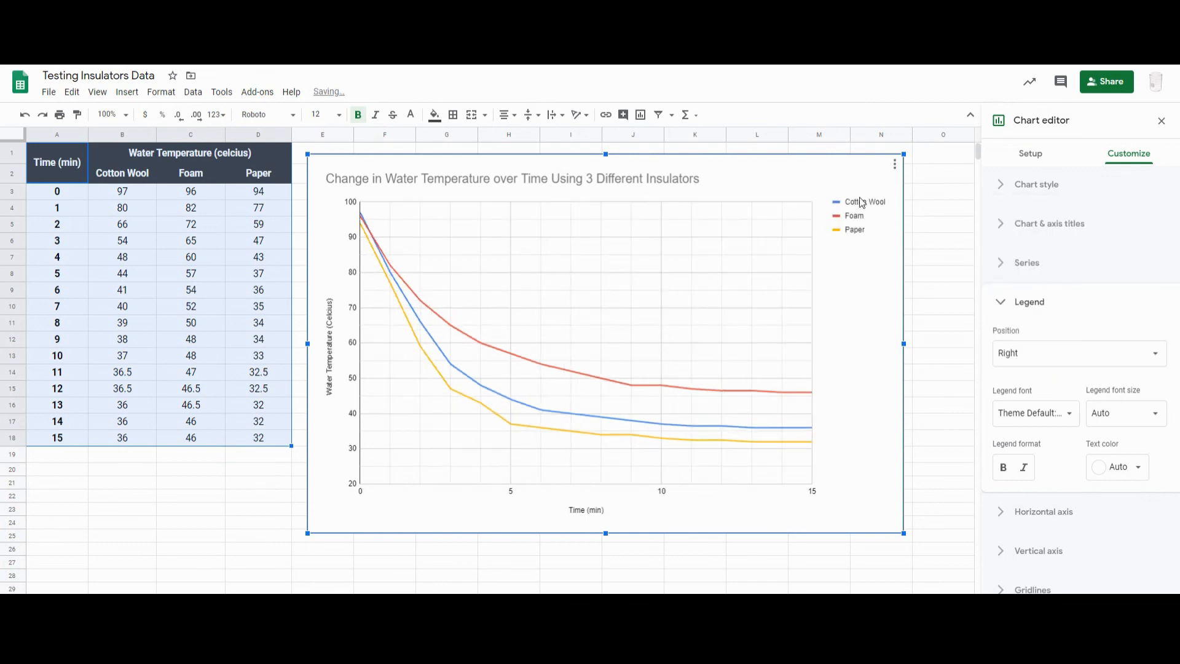